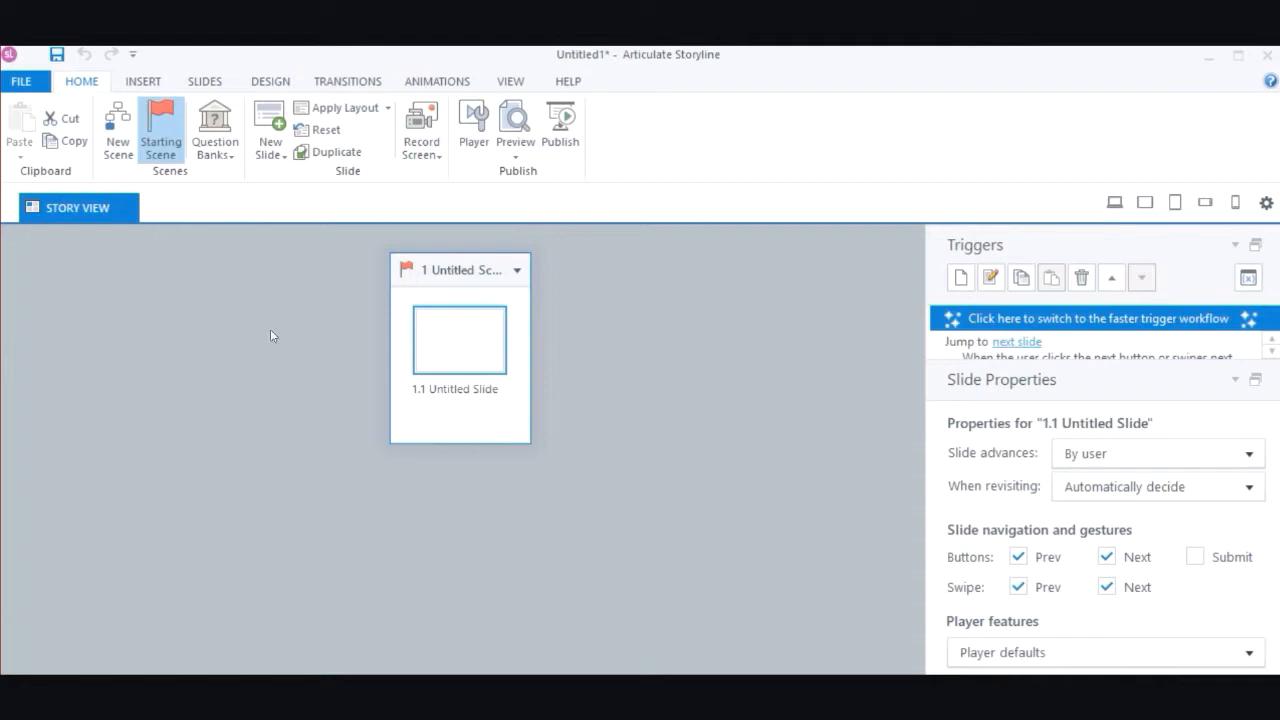
- Open the untitled slide for editing and change the story size to 720x405 (16:9) with Scale to Fit
double_click(456, 339)
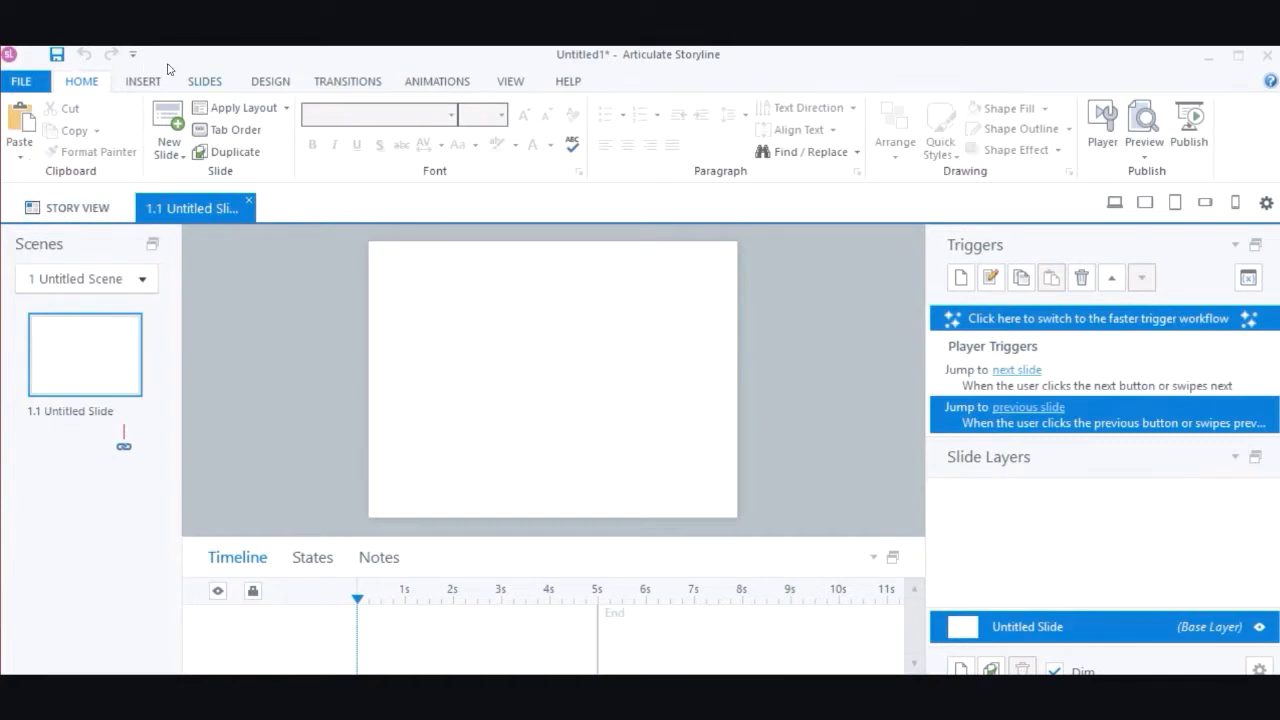
scroll(171, 73, down, 3)
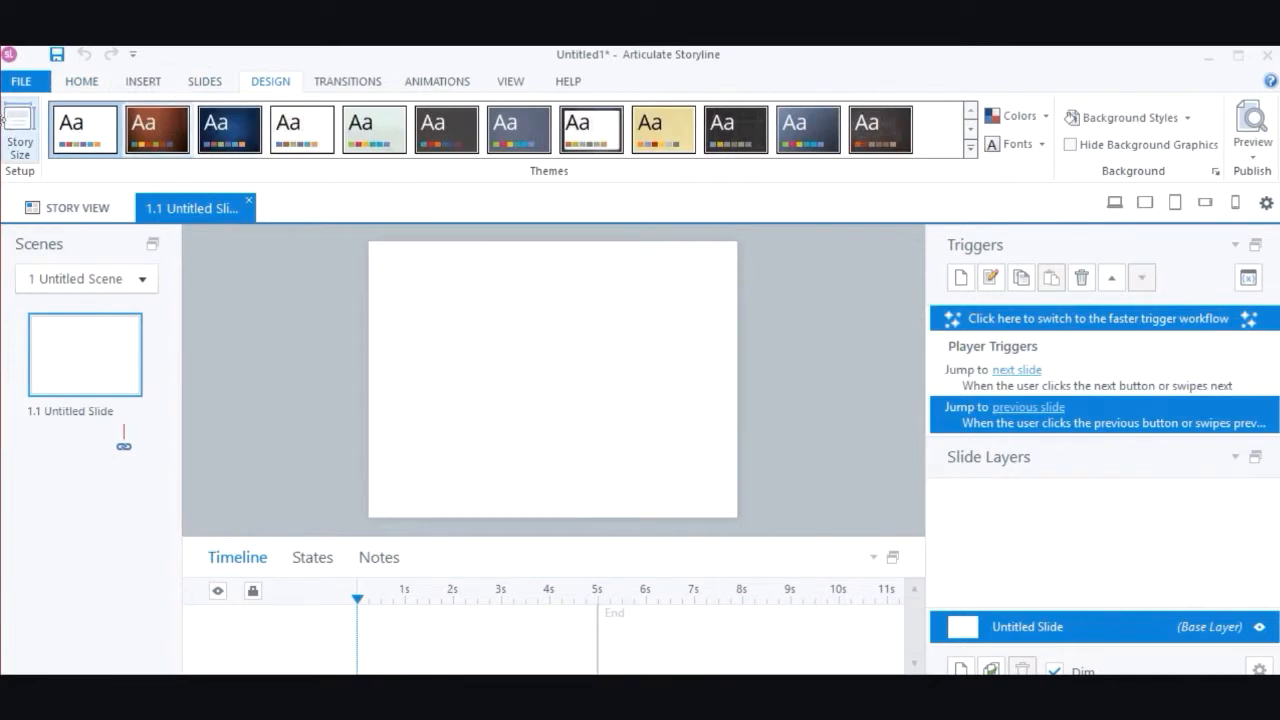
click(14, 116)
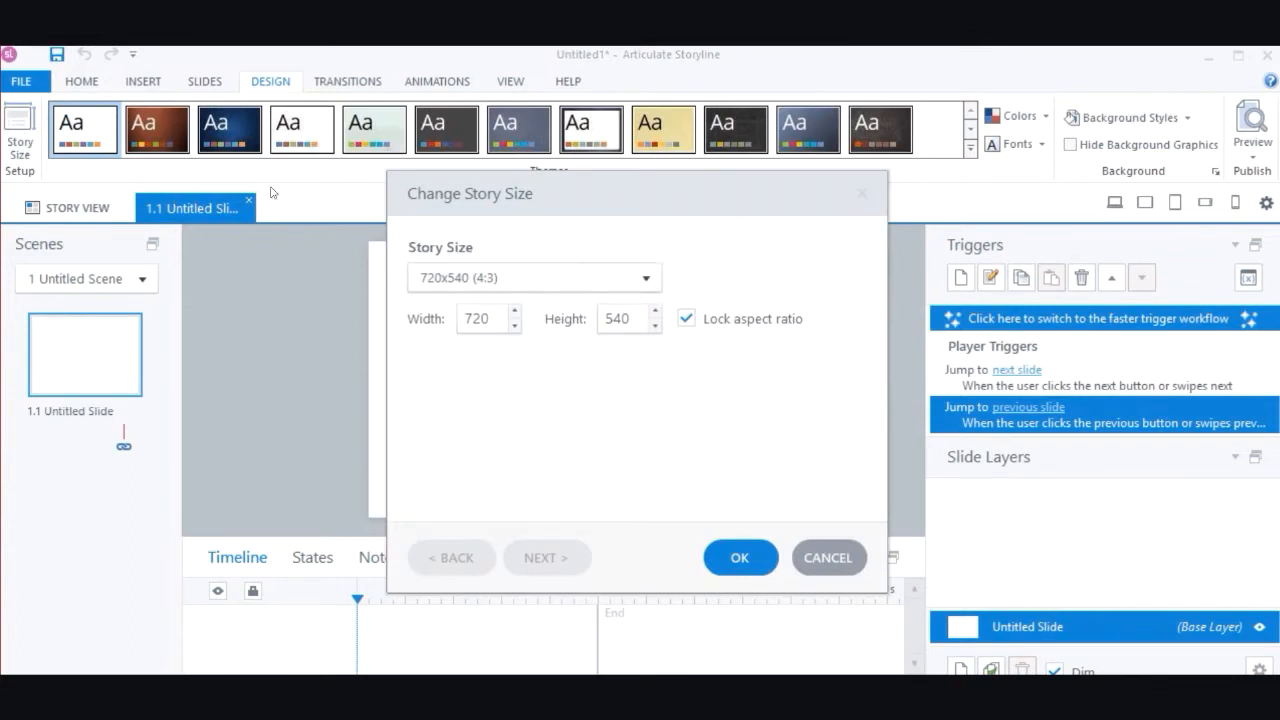
click(646, 278)
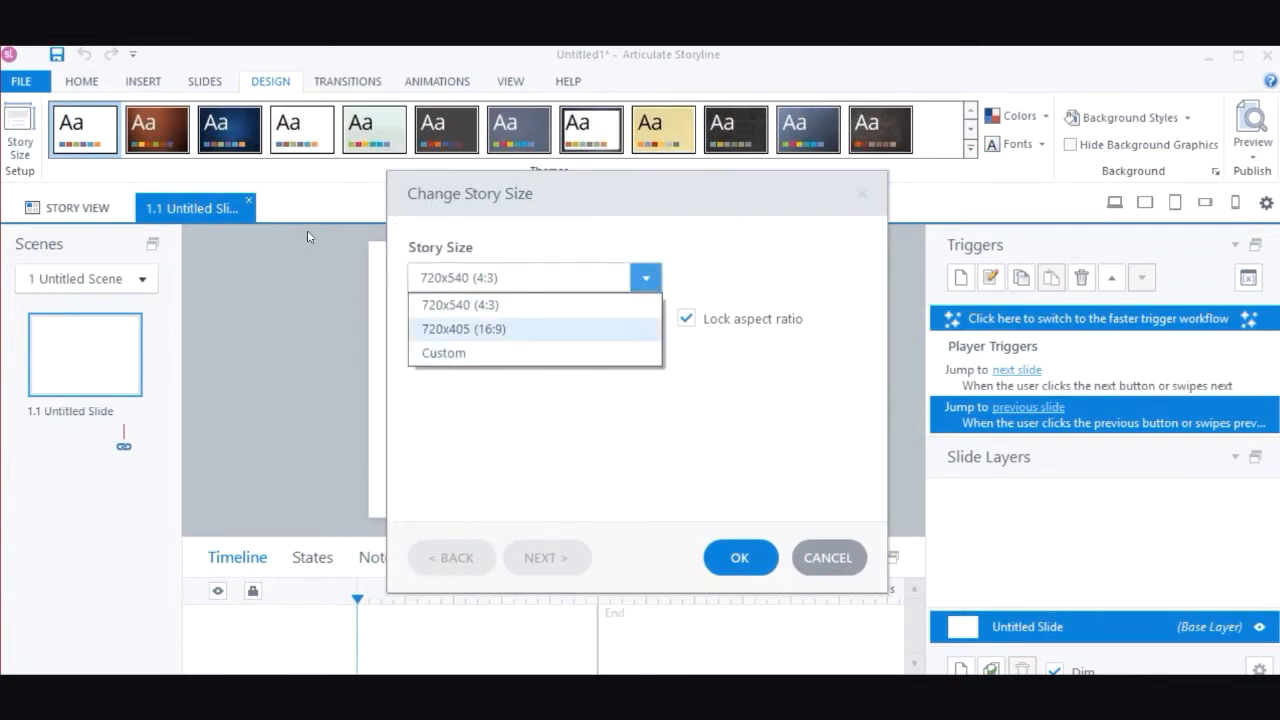
click(462, 327)
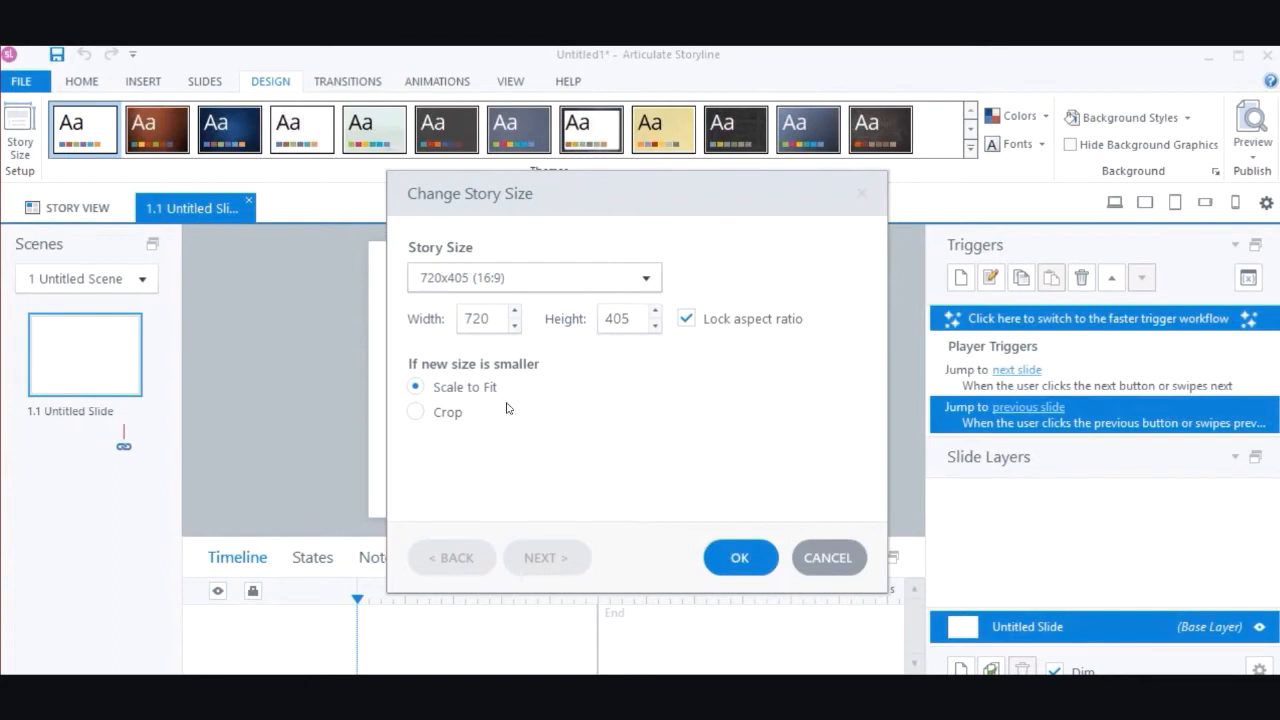
key(Return)
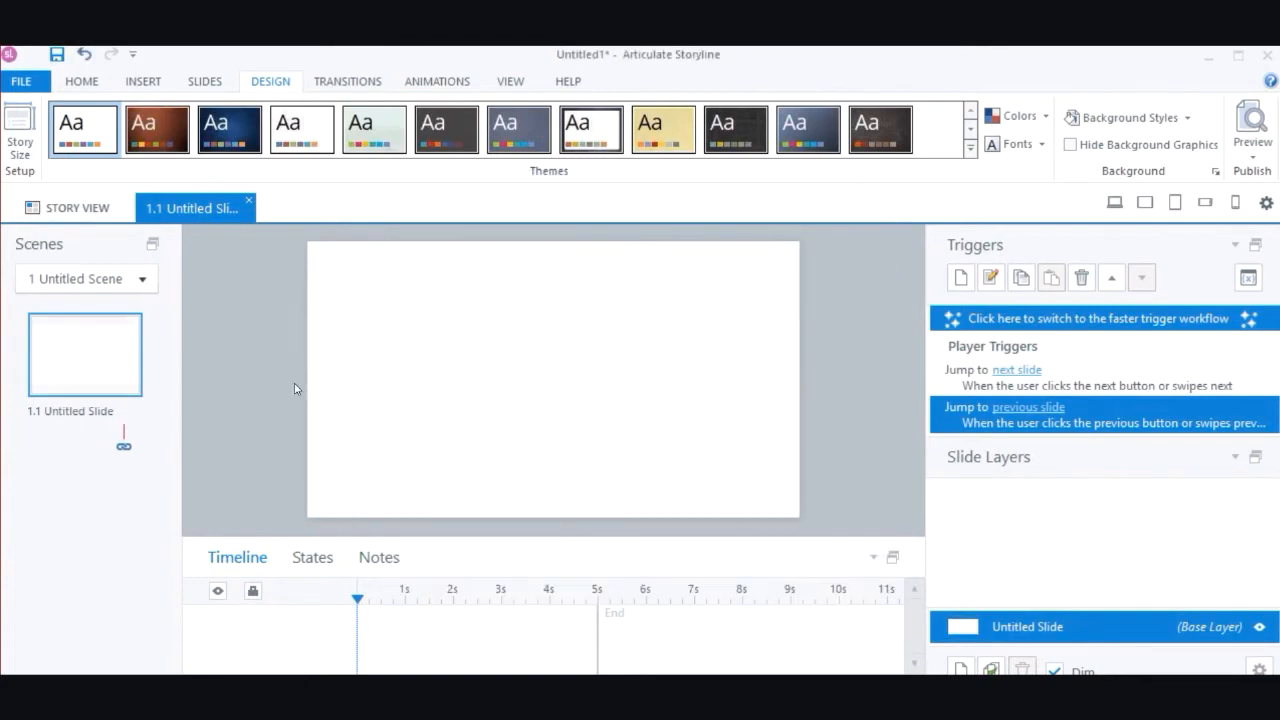
- Add the Shape command to the Quick Access Toolbar
click(82, 78)
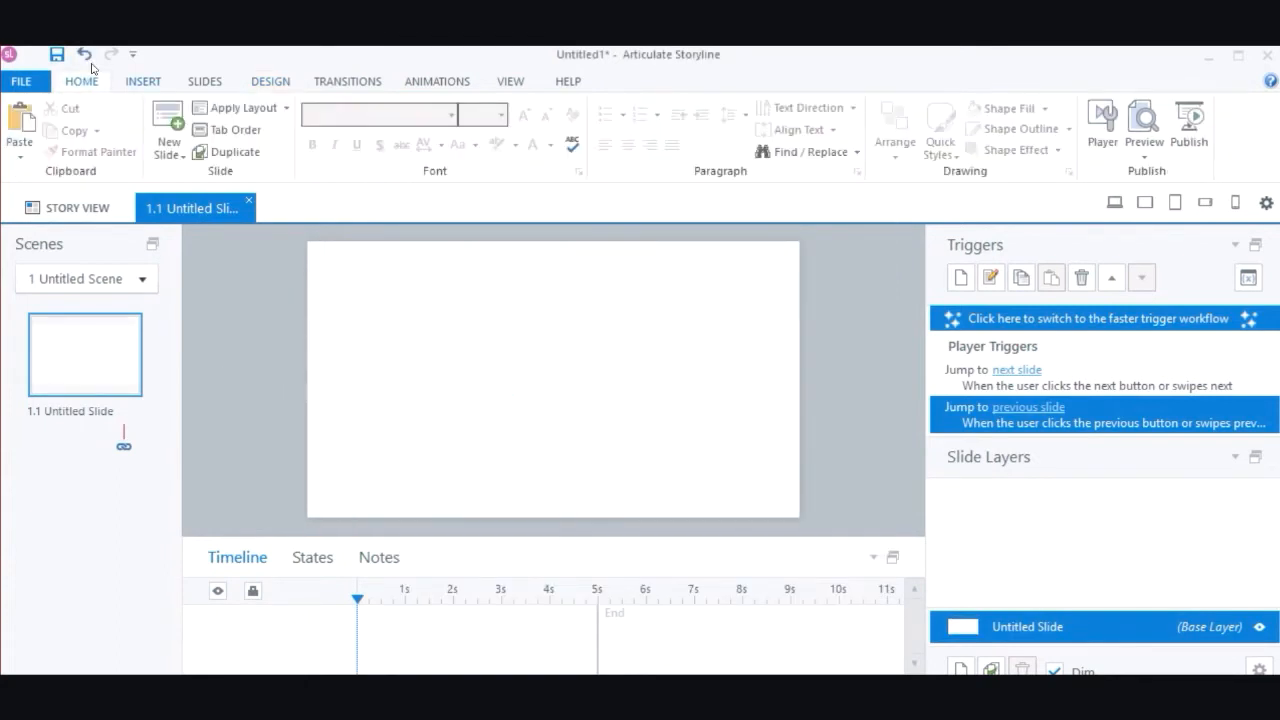
click(143, 81)
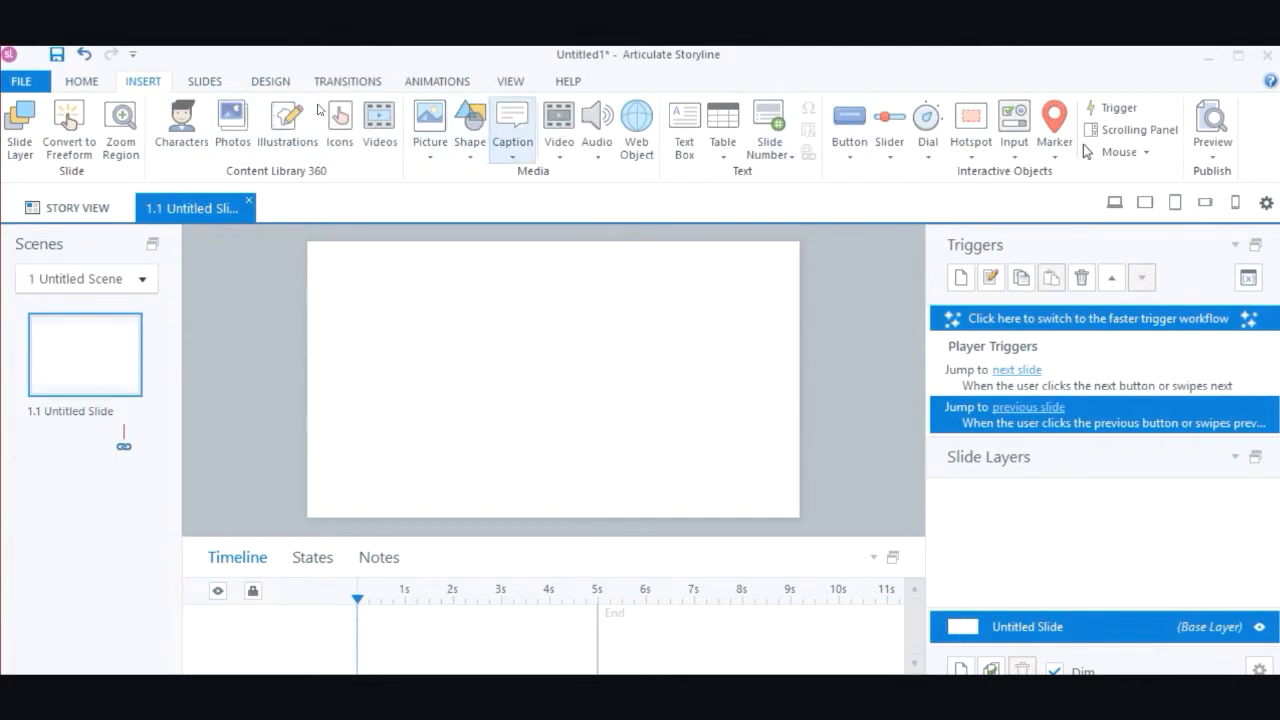
click(470, 125)
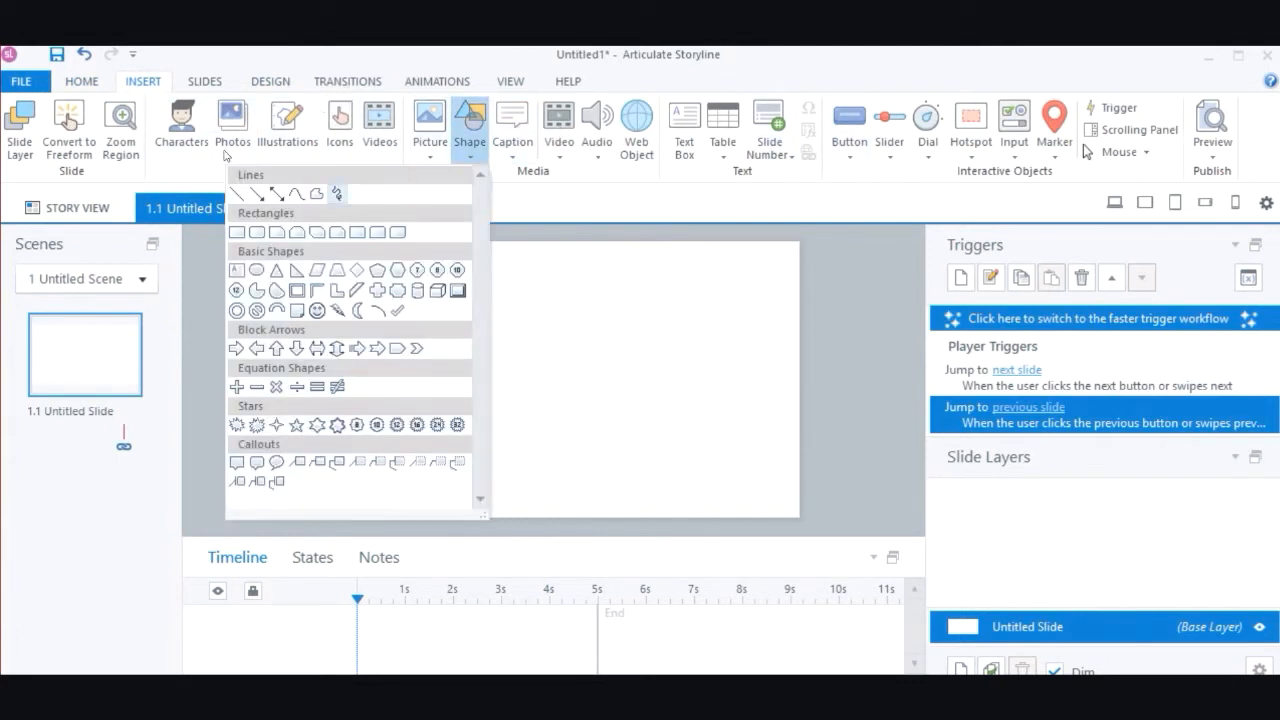
click(322, 134)
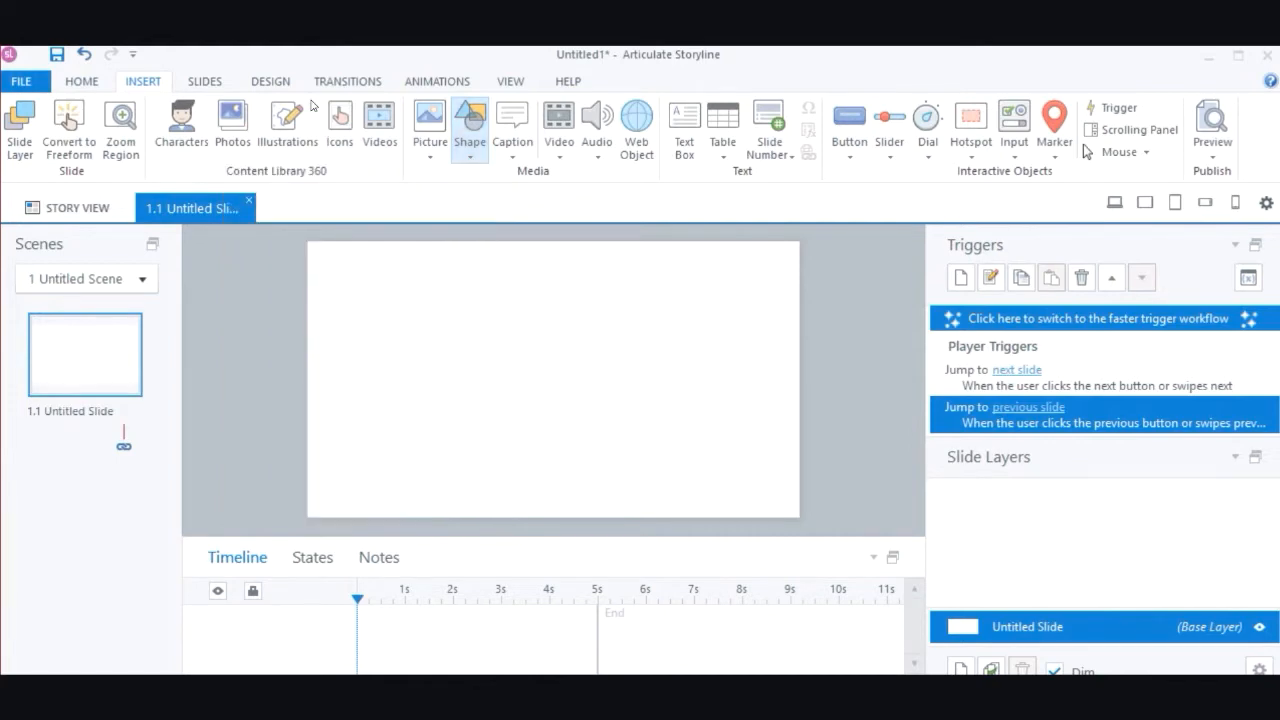
right_click(315, 103)
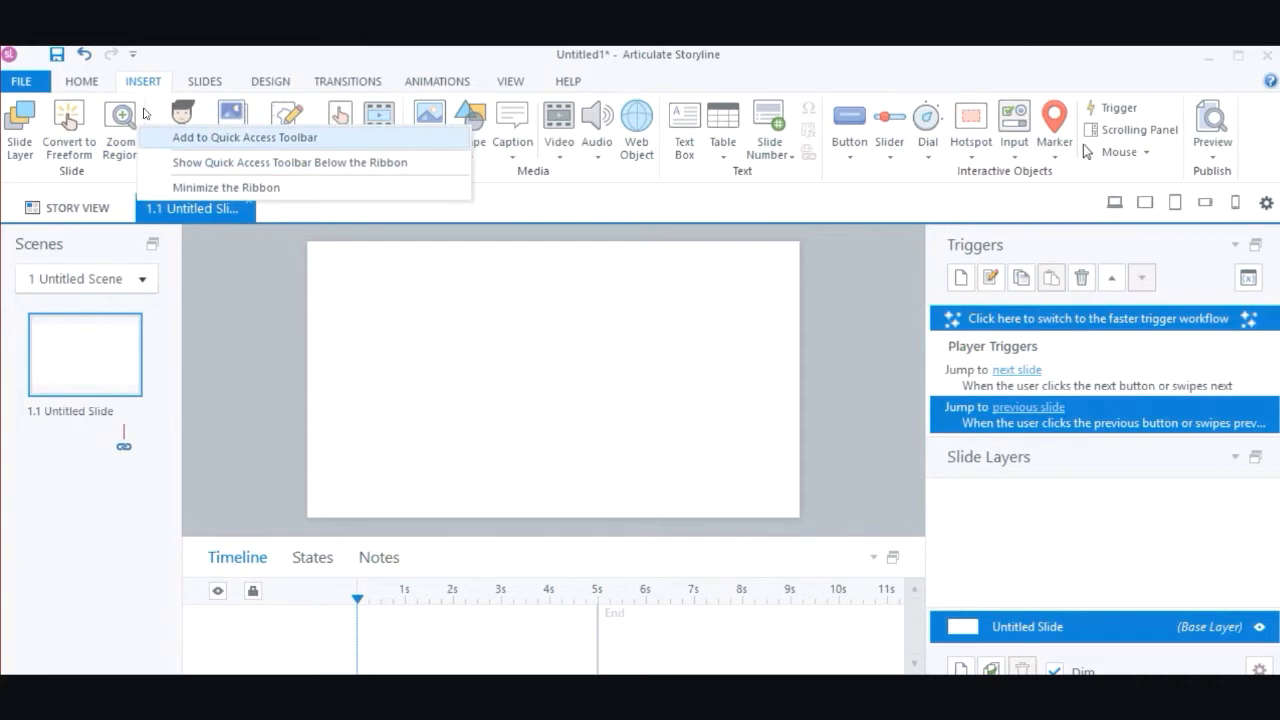
click(160, 137)
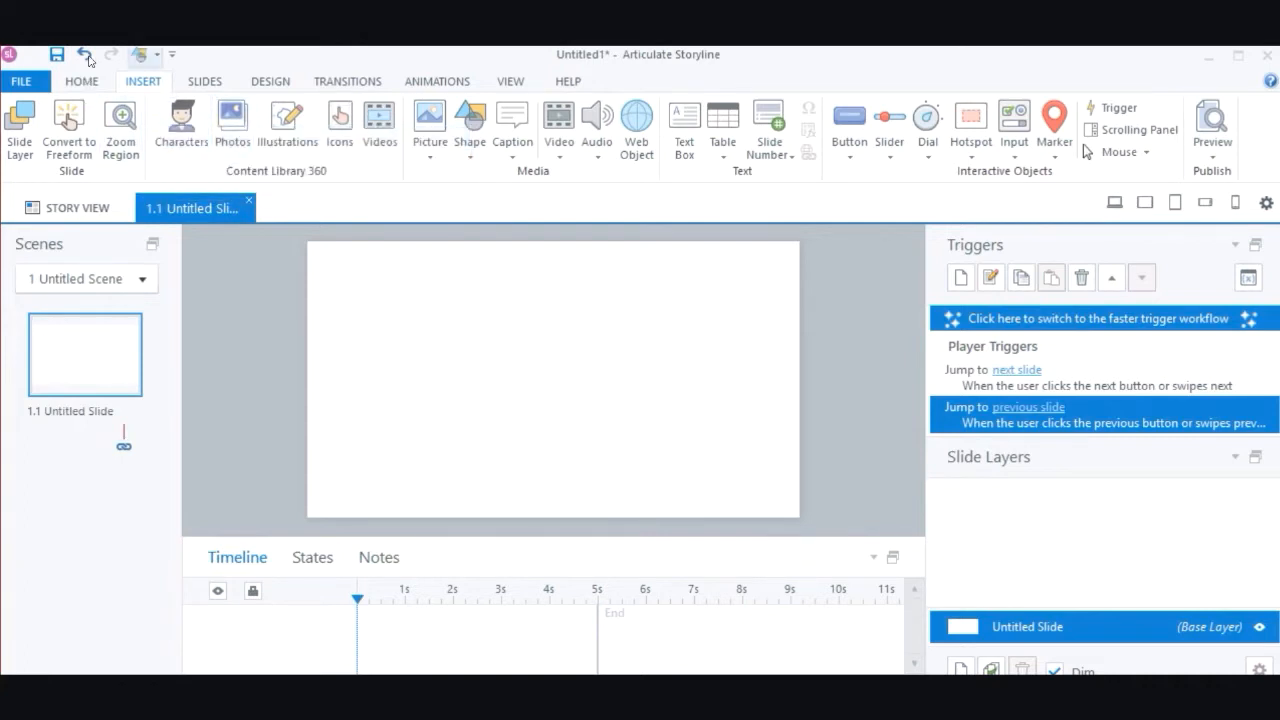
- Check the shape gallery from the Quick Access Toolbar and set that toolbar to show below the ribbon
click(140, 54)
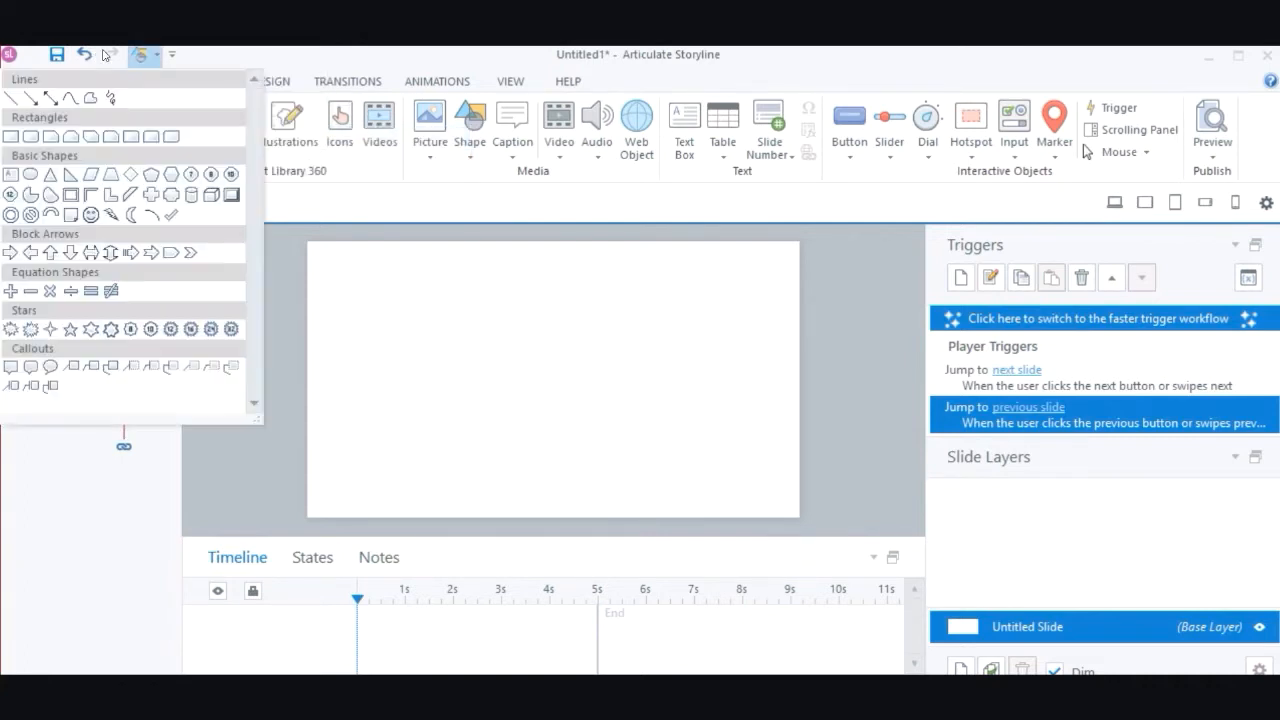
click(155, 54)
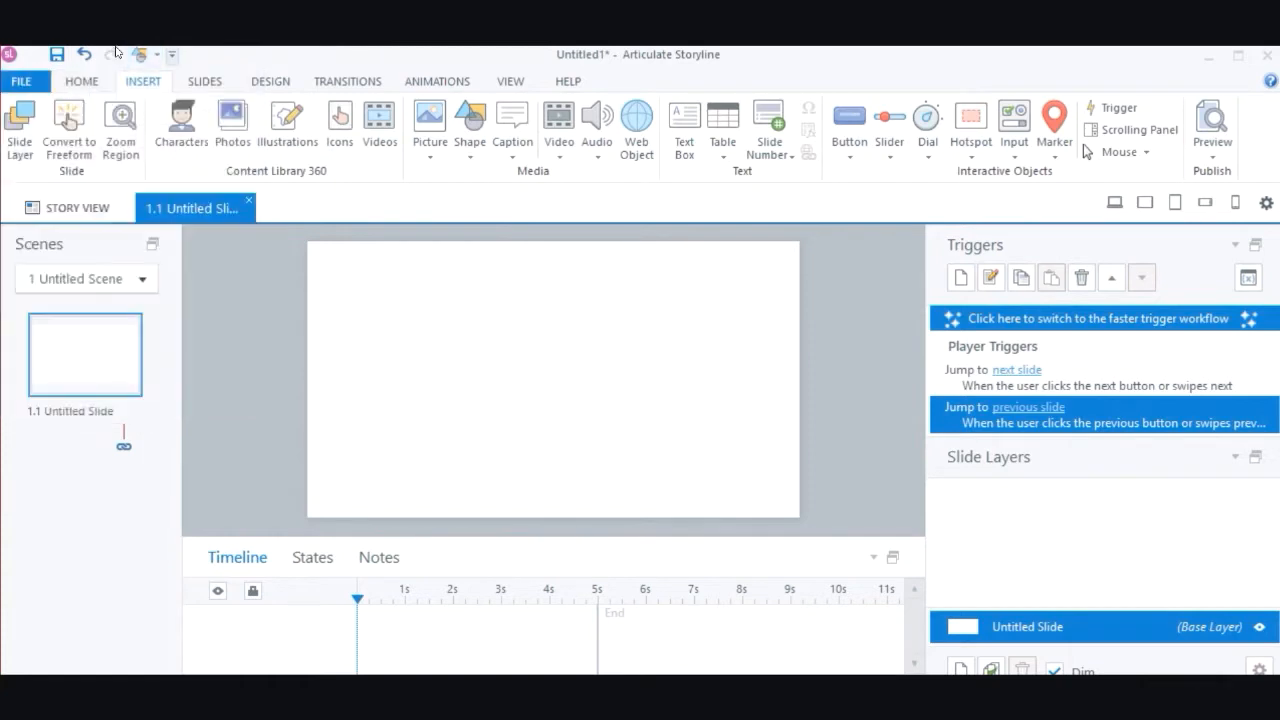
click(172, 54)
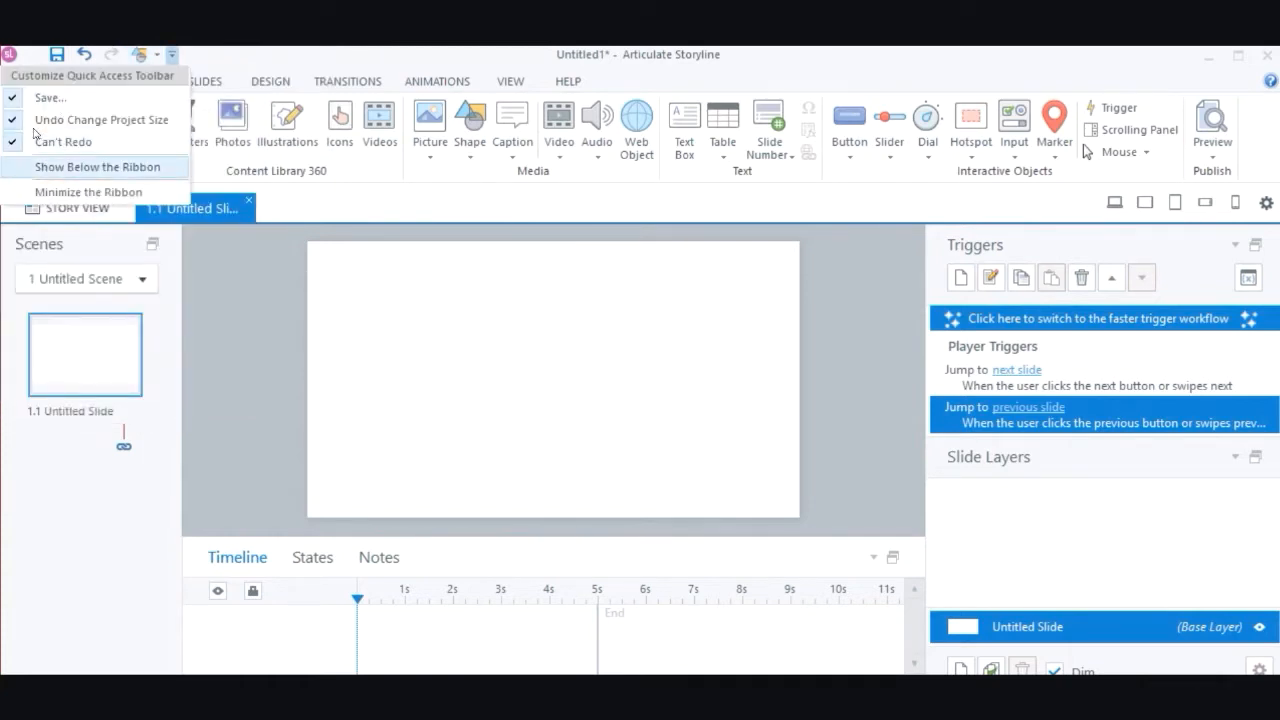
click(60, 167)
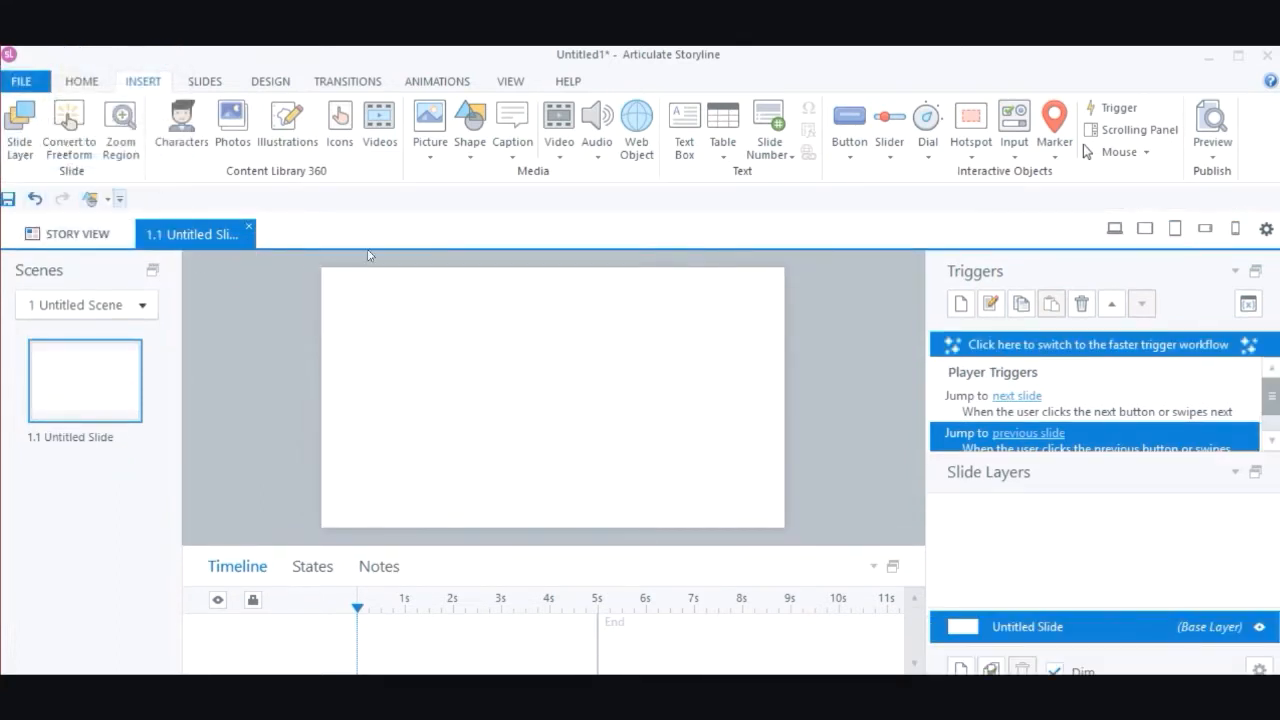
- Draw a tall round single corner rectangle at the slide's left edge and place a duplicate near the slide's middle
click(69, 150)
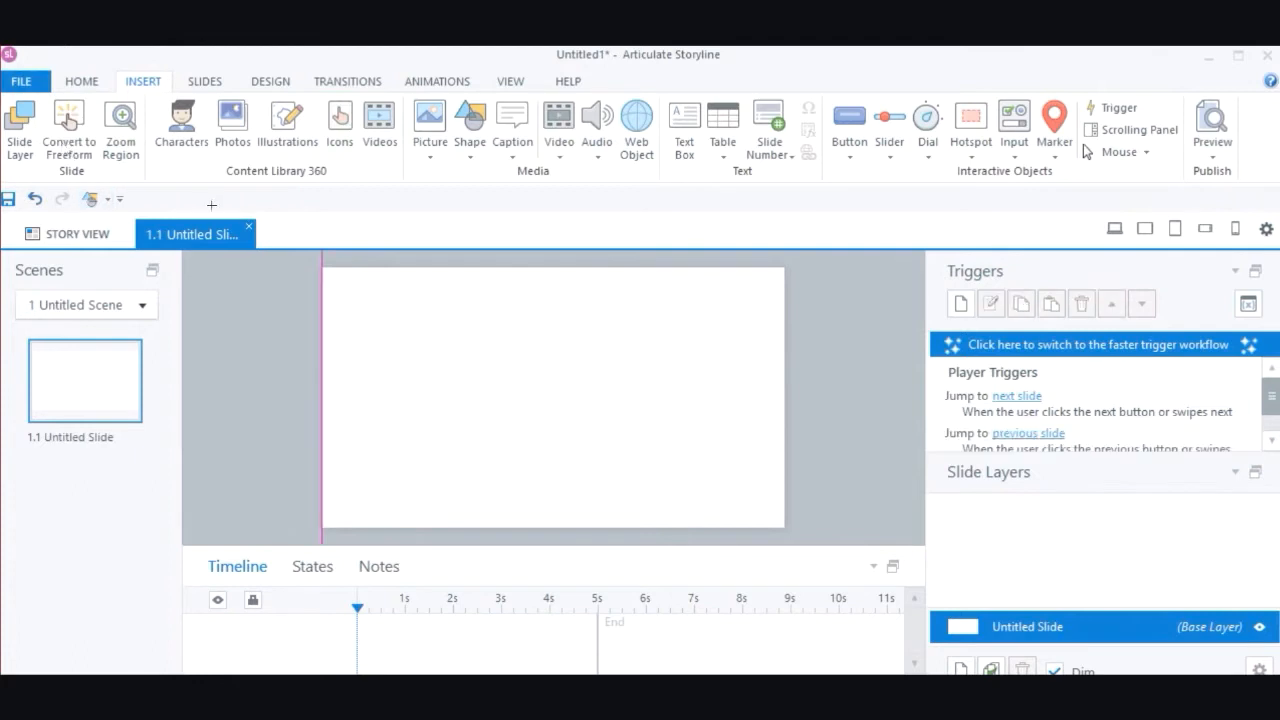
mouse_move(211, 208)
mouse_down()
mouse_move(323, 346)
mouse_move(320, 371)
mouse_move(288, 366)
mouse_up()
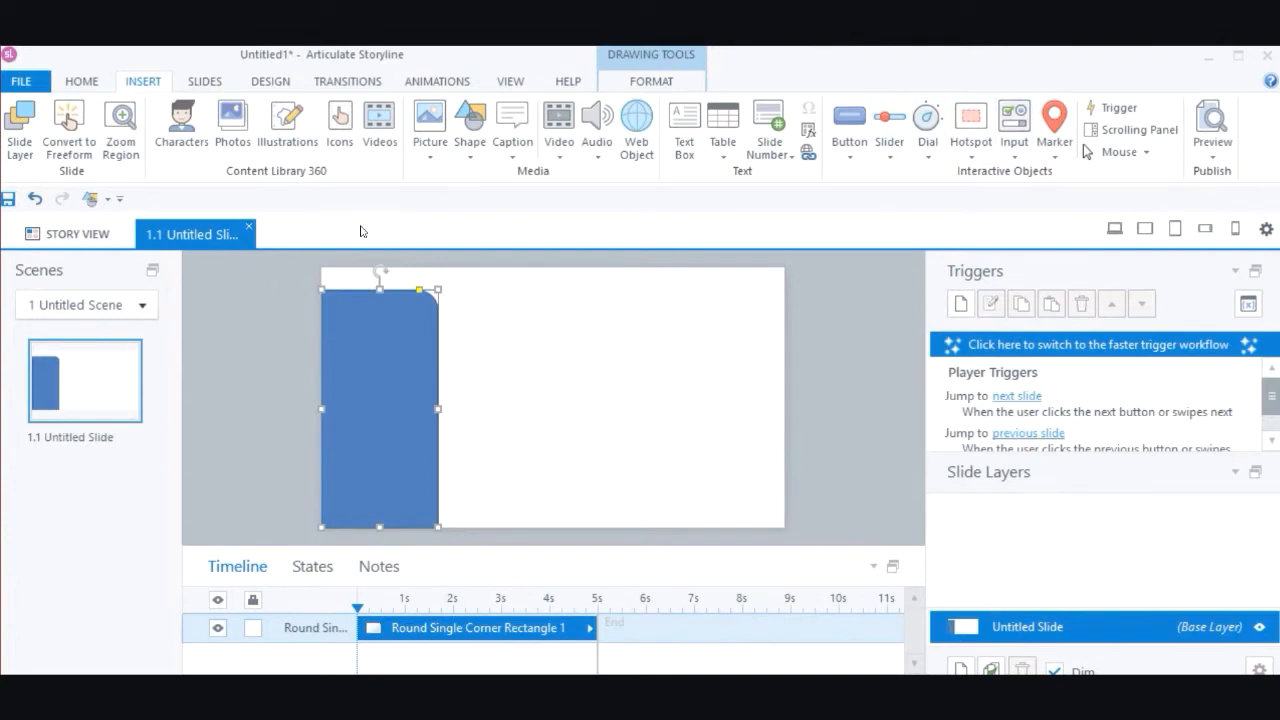
key(ctrl+d)
drag(257, 253, 389, 255)
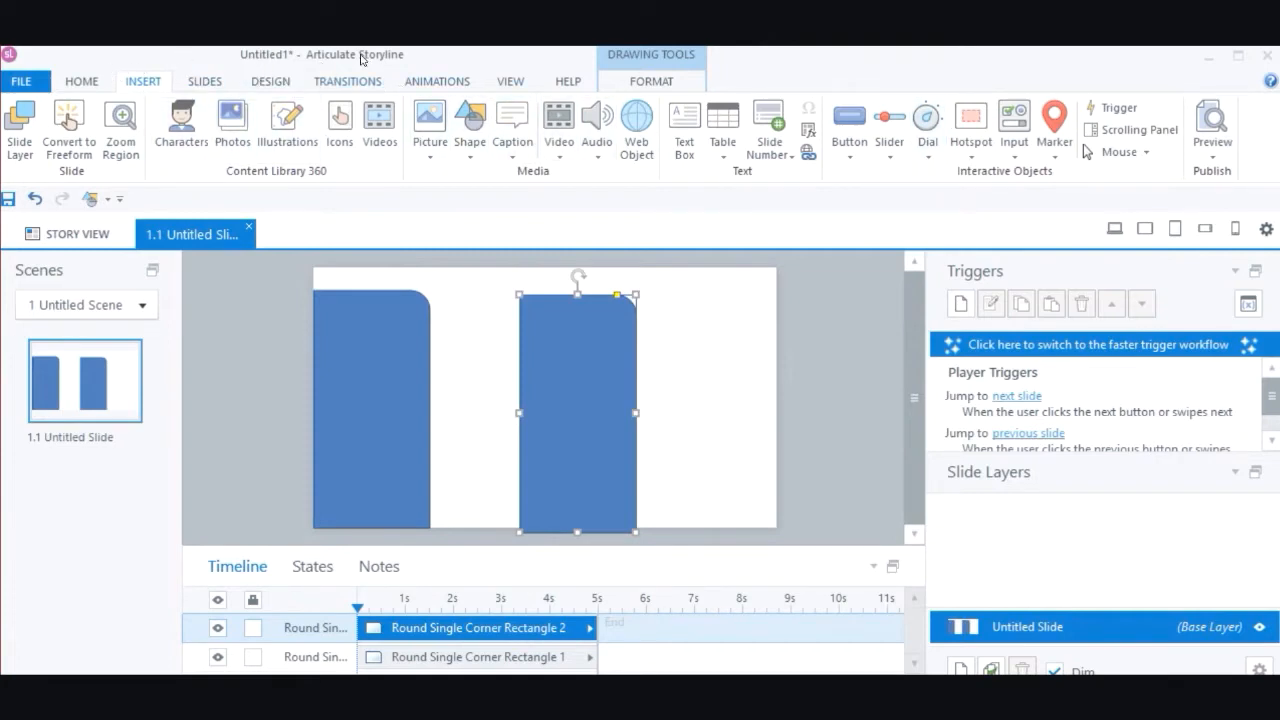
- Flip the duplicate rectangle horizontally and widen it across the slide, leaving a narrow gap beside the left shape
click(80, 81)
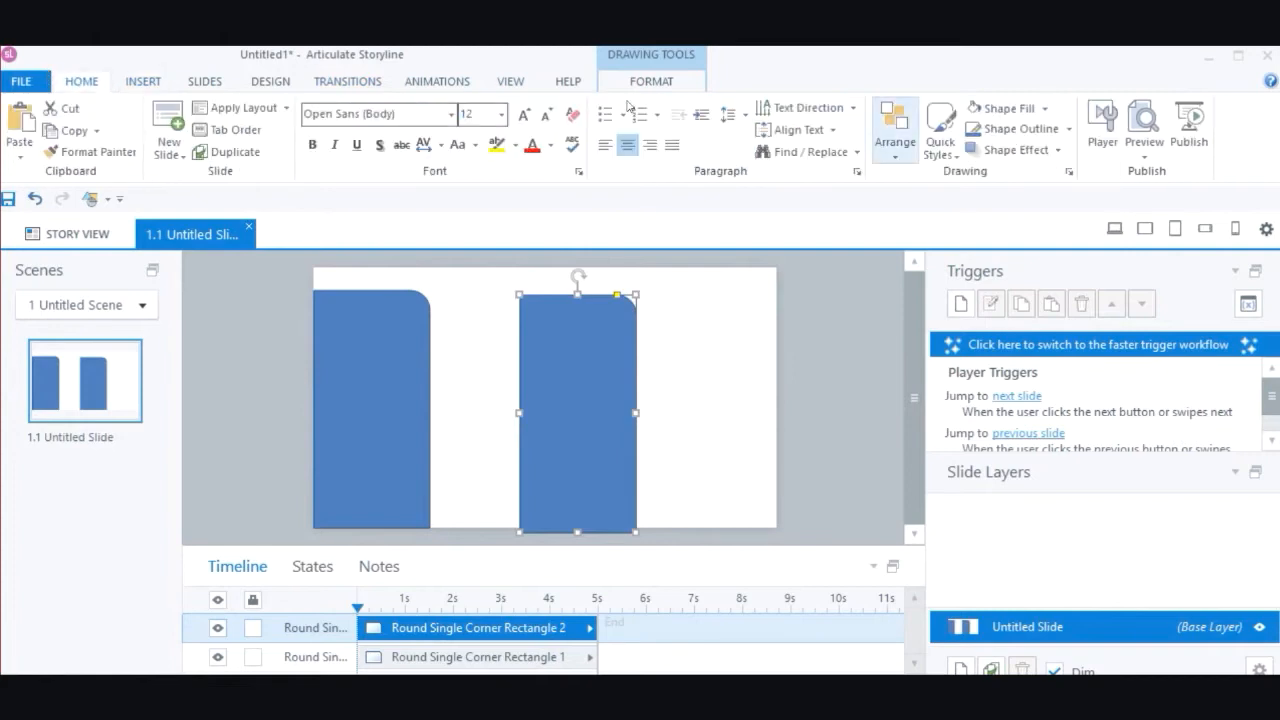
click(895, 128)
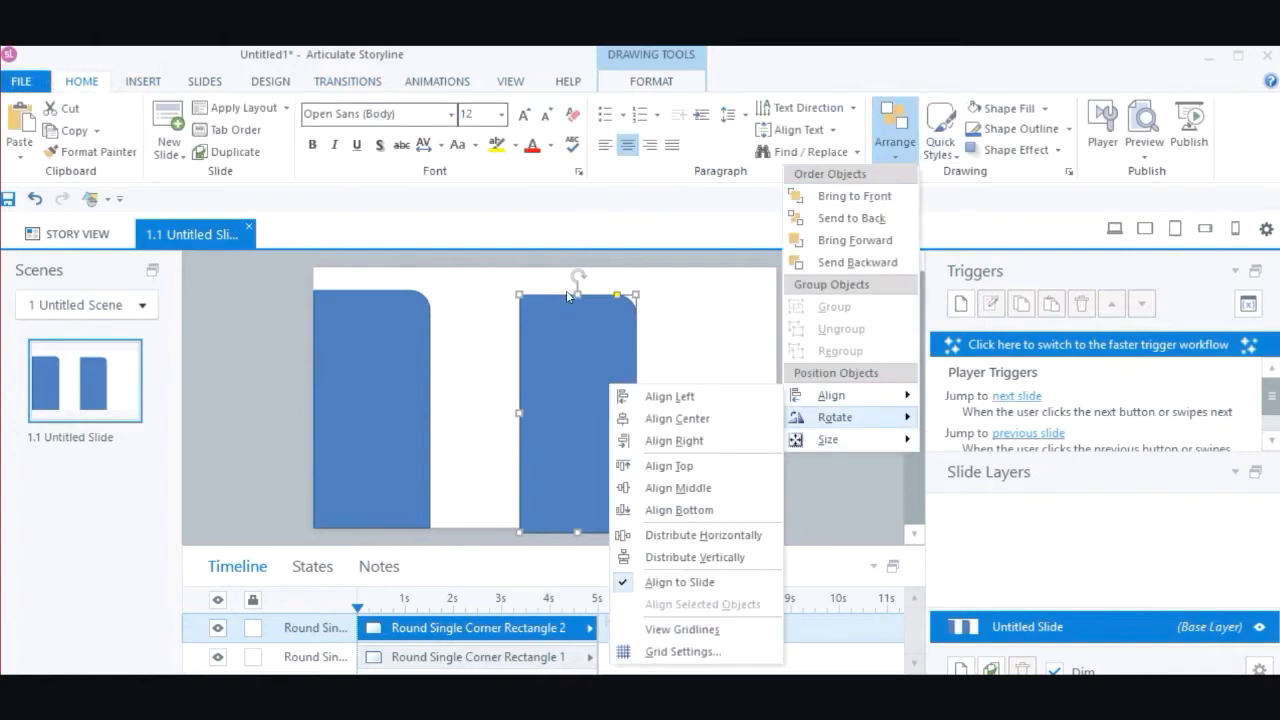
mouse_move(850, 416)
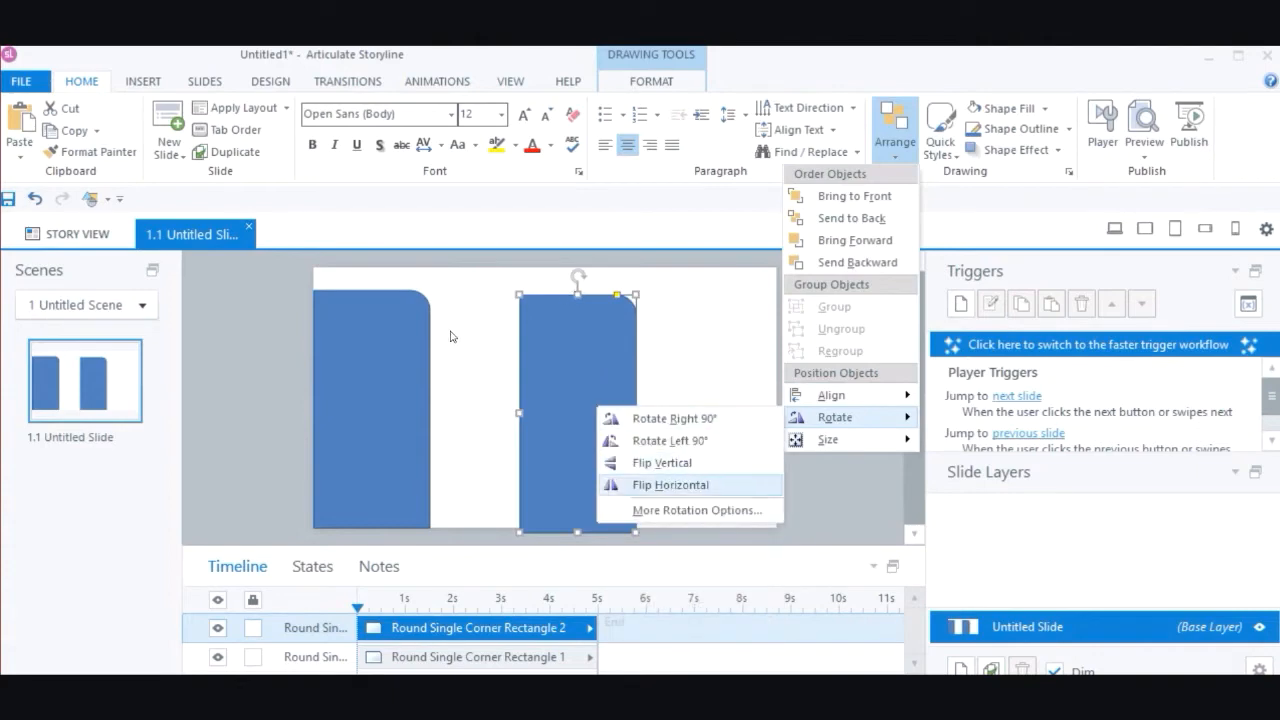
click(670, 484)
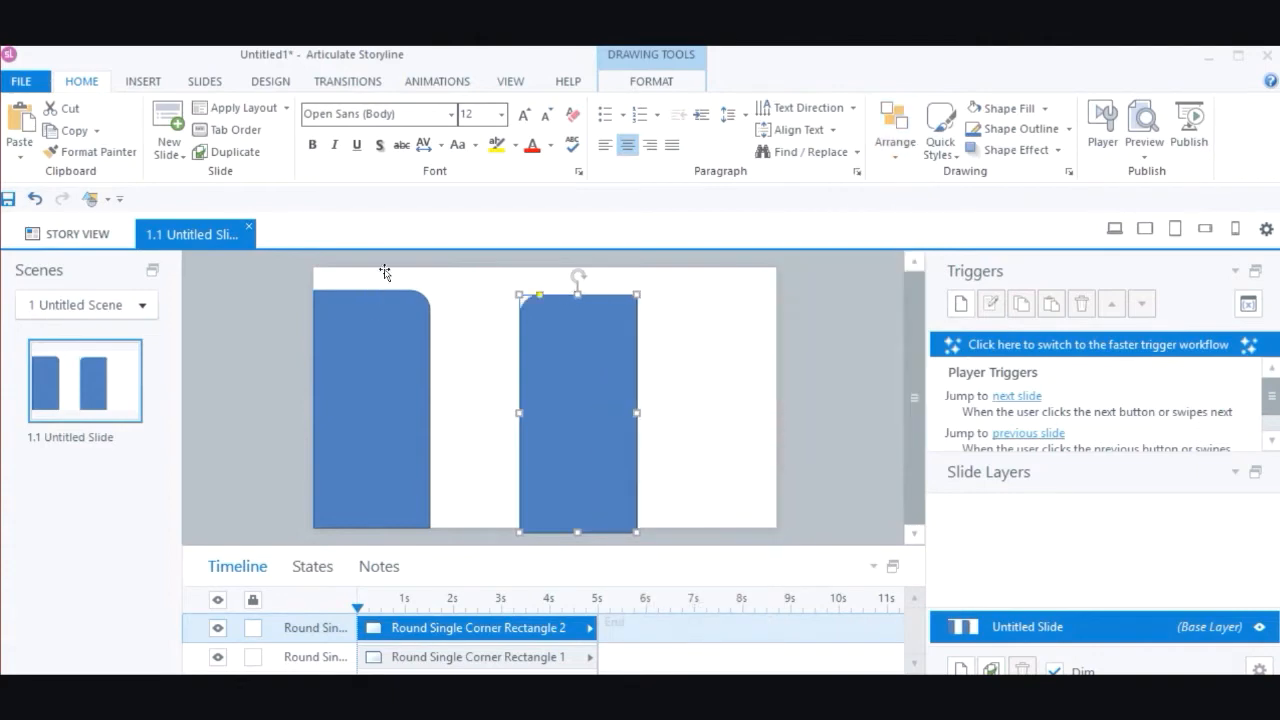
drag(374, 271, 482, 277)
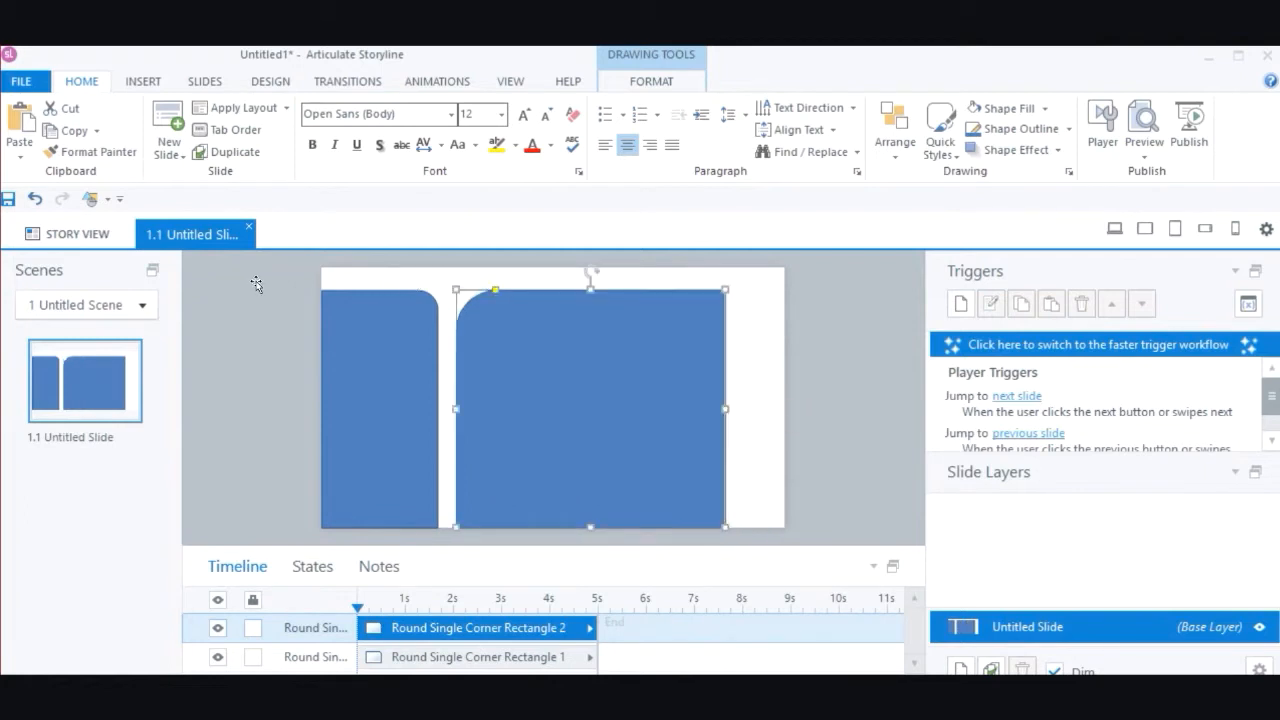
- Replace the narrow left rectangle with a wide mirrored copy of the right one, extending past the slide's left edge
key(Tab)
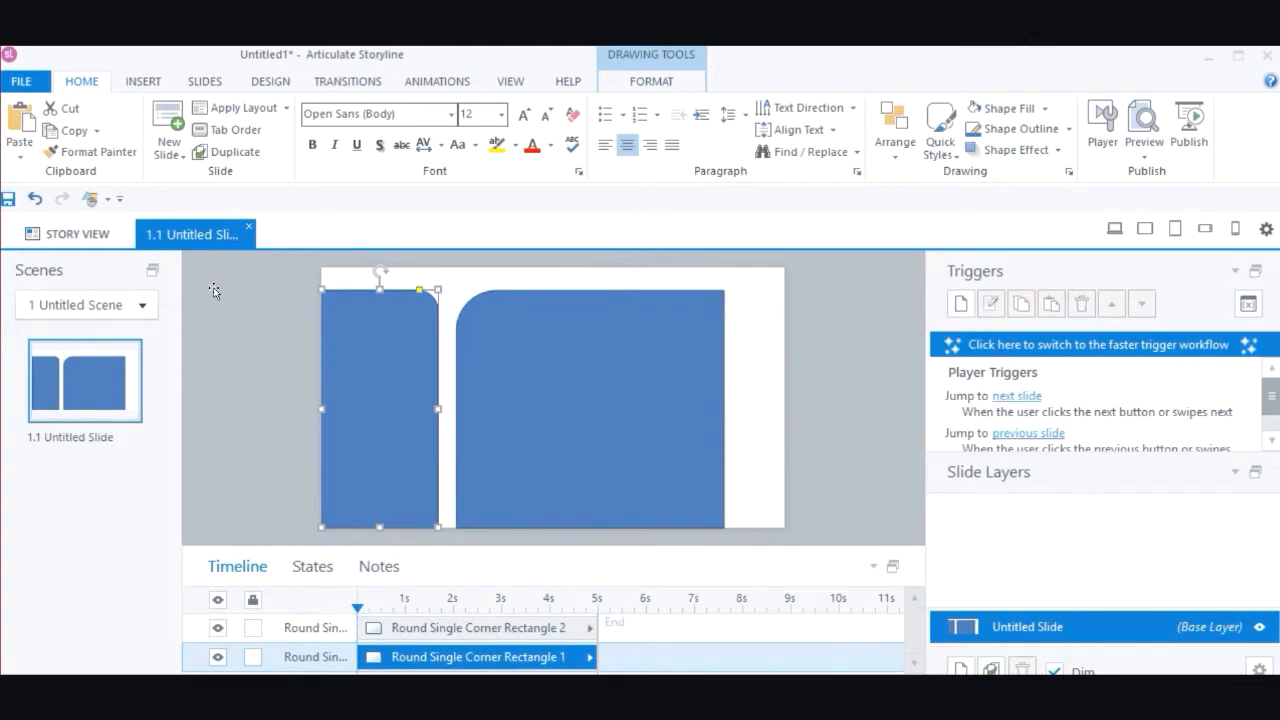
drag(213, 287, 134, 287)
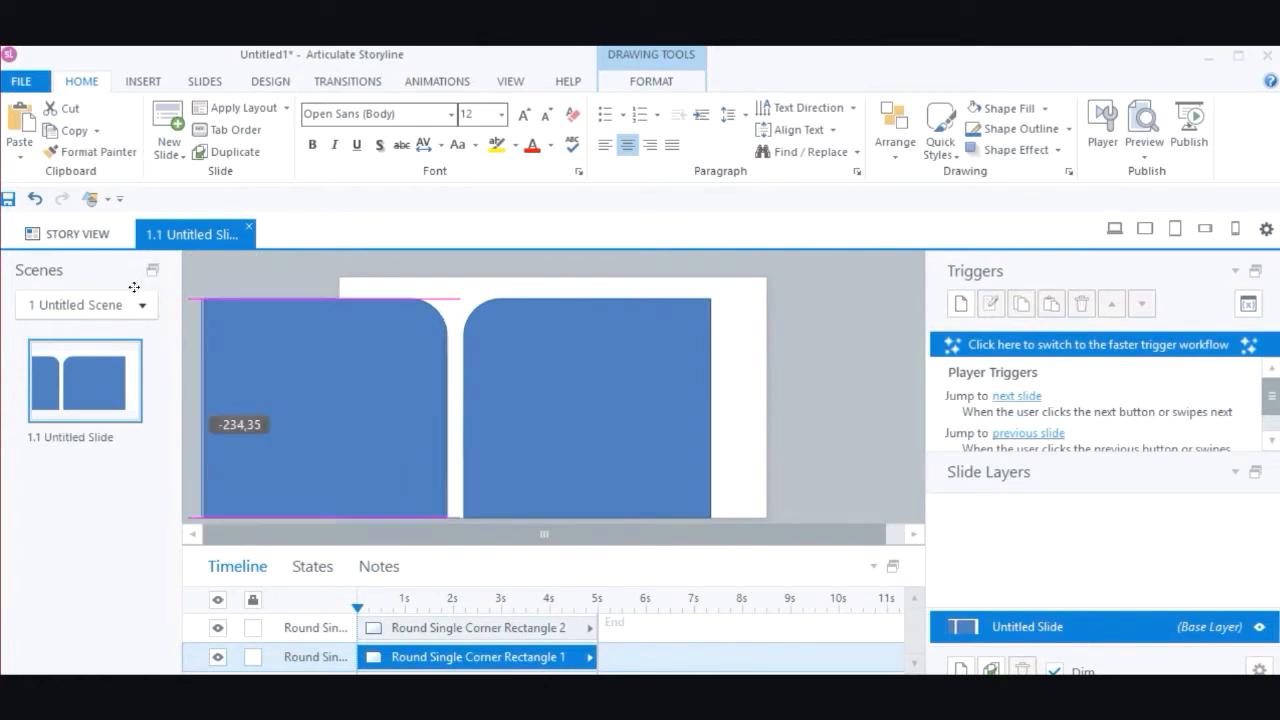
drag(134, 287, 130, 287)
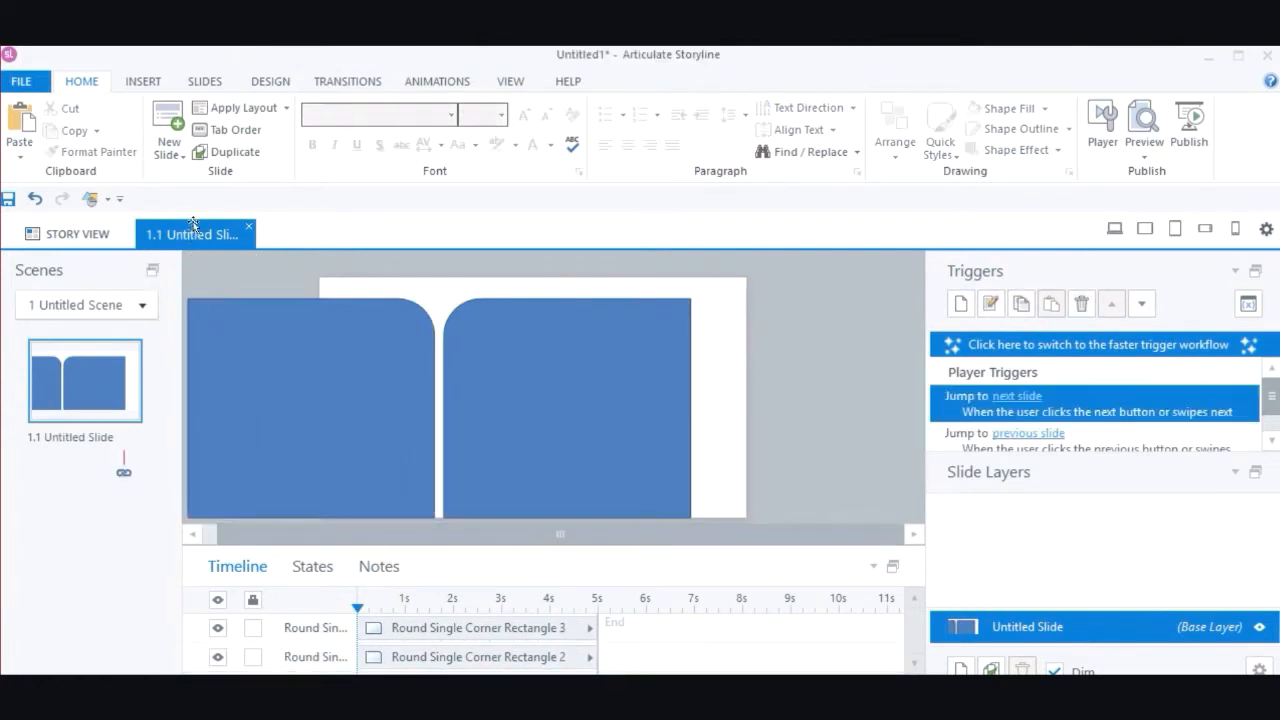
click(196, 302)
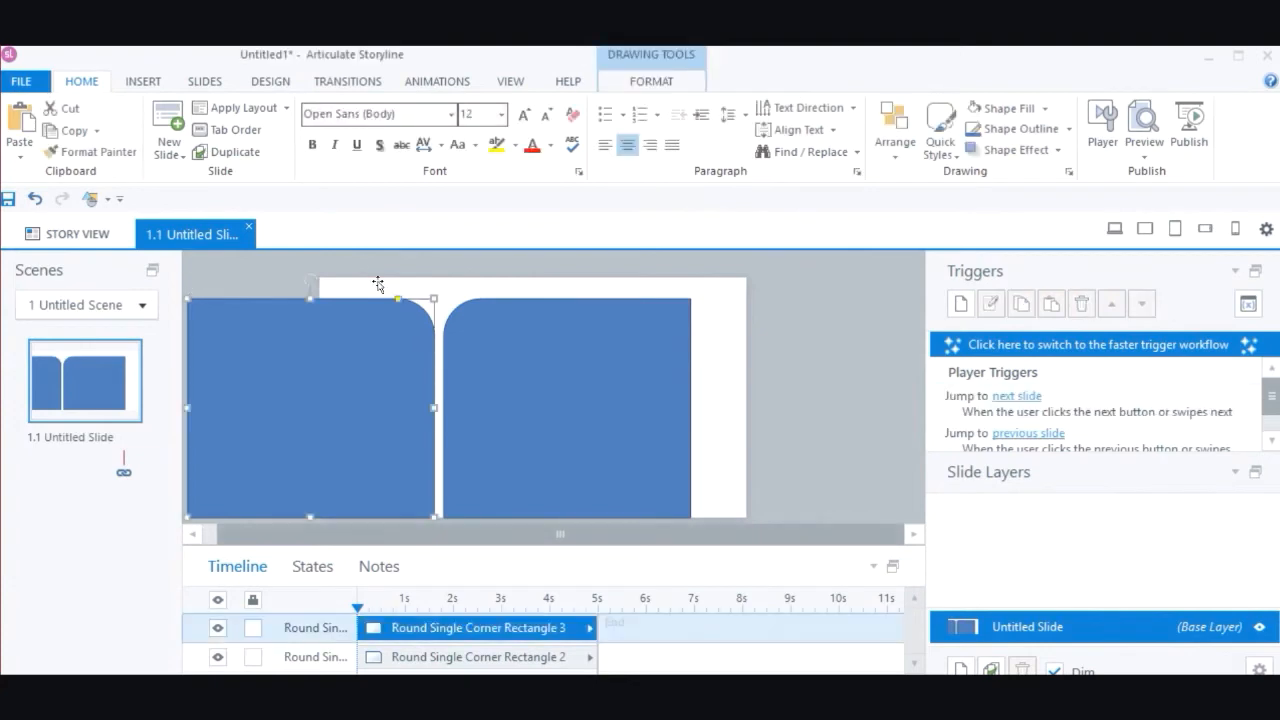
- Fill both rounded rectangles with the standard light blue and remove their outlines
key(ctrl+a)
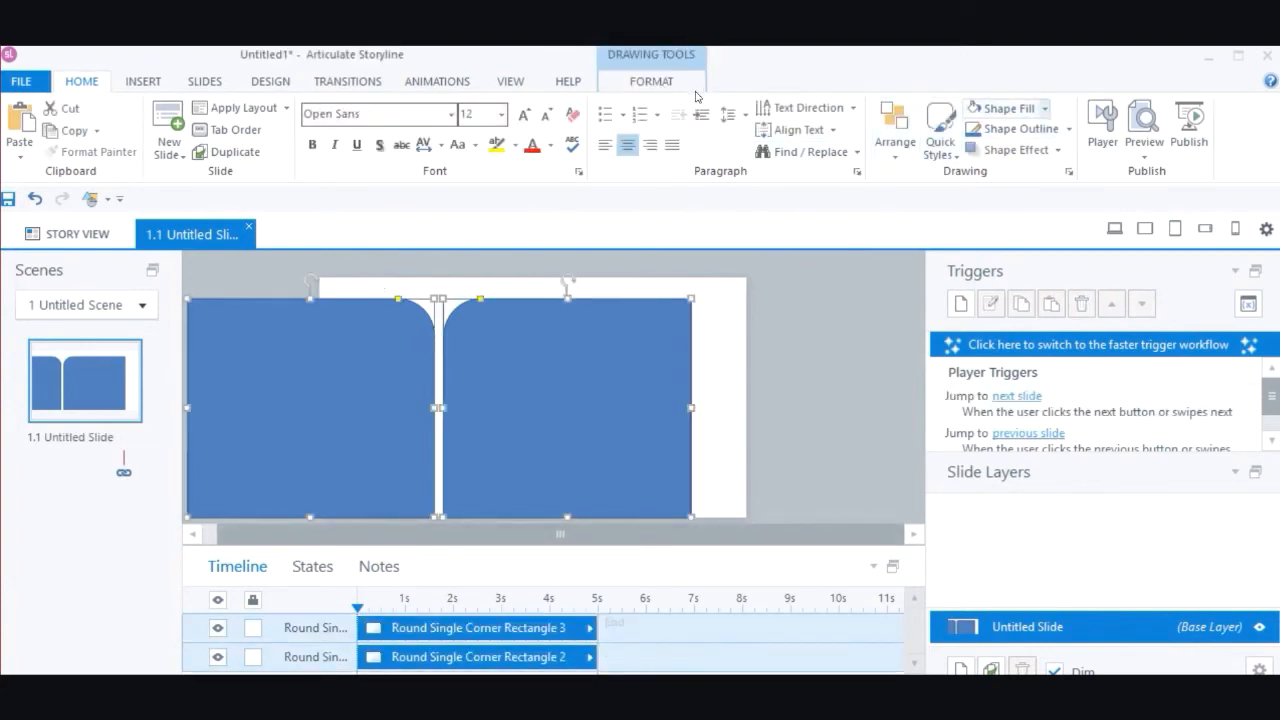
click(1045, 108)
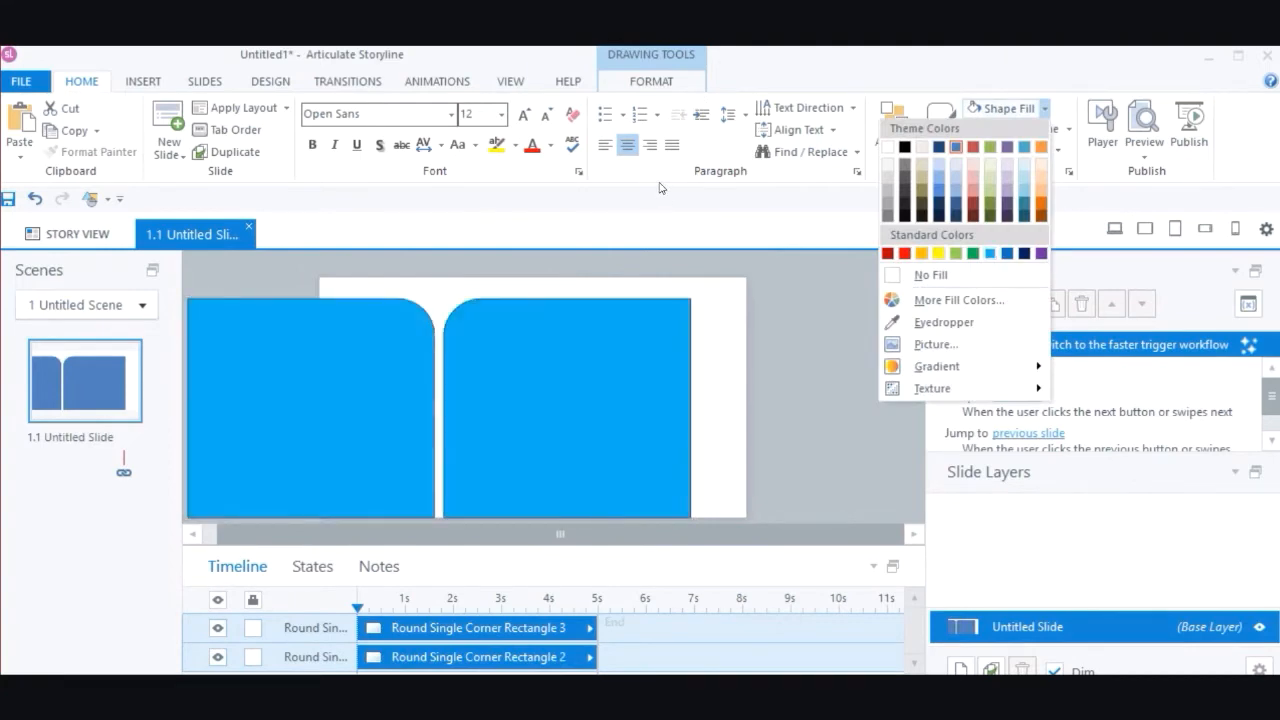
click(990, 254)
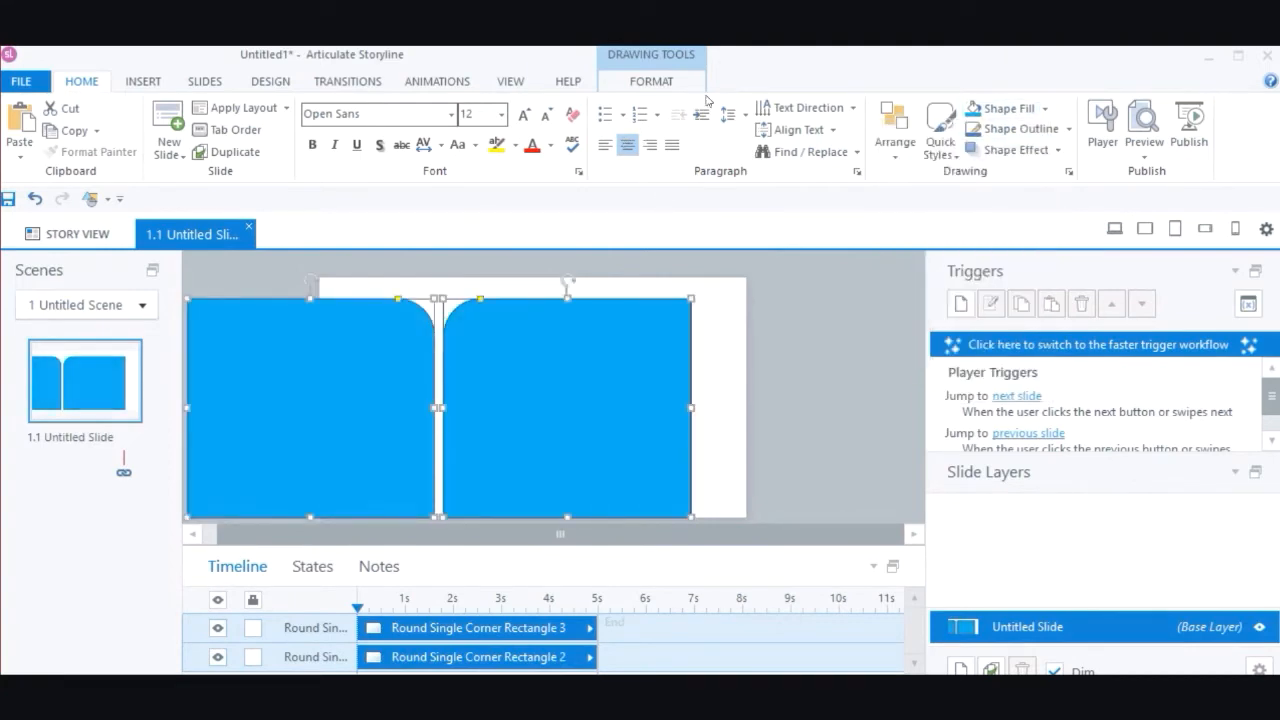
click(1068, 128)
click(967, 295)
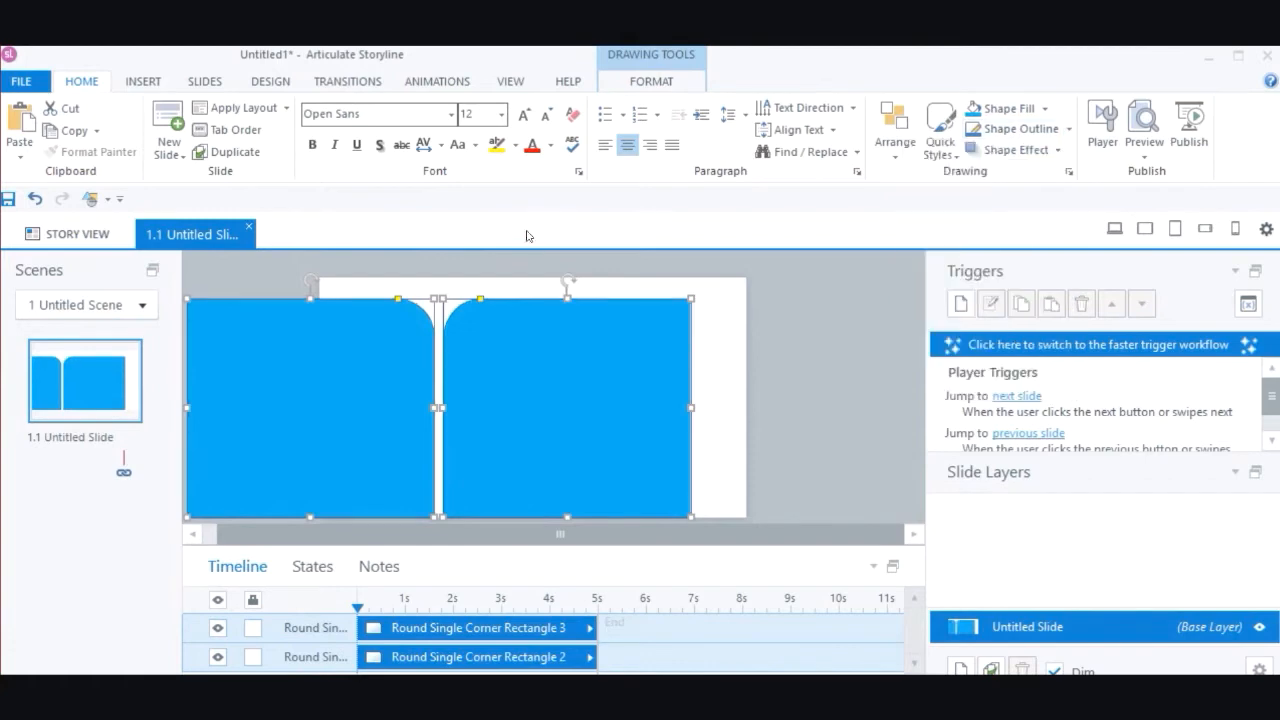
click(857, 323)
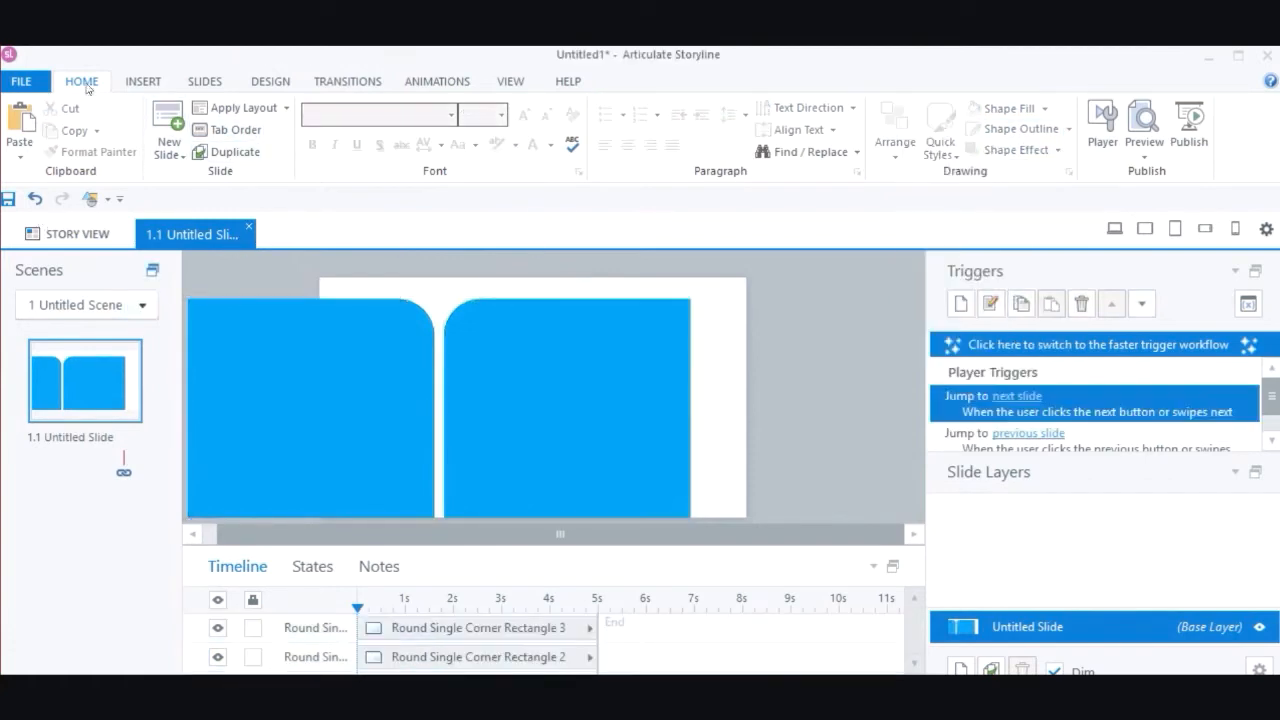
- Draw a tall plain rectangle over the left blue shape, reaching down to the slide's bottom edge
click(142, 82)
click(470, 128)
click(566, 240)
drag(311, 320, 419, 518)
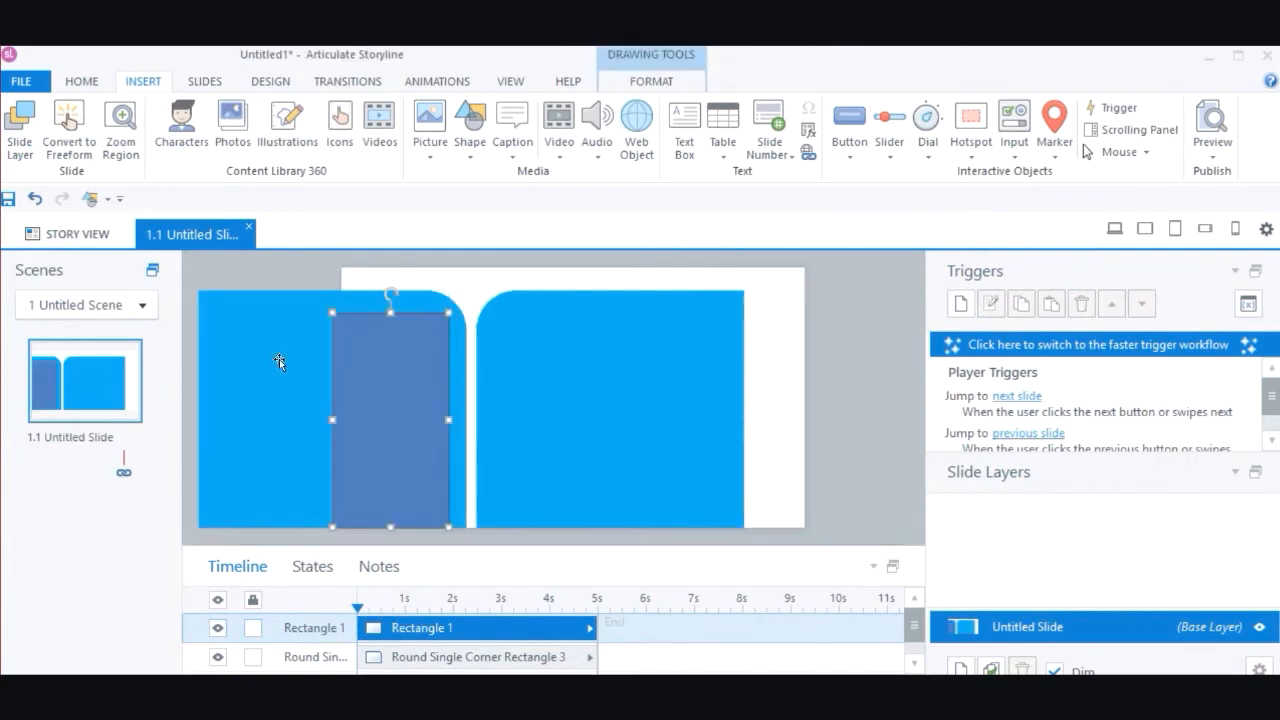
click(82, 81)
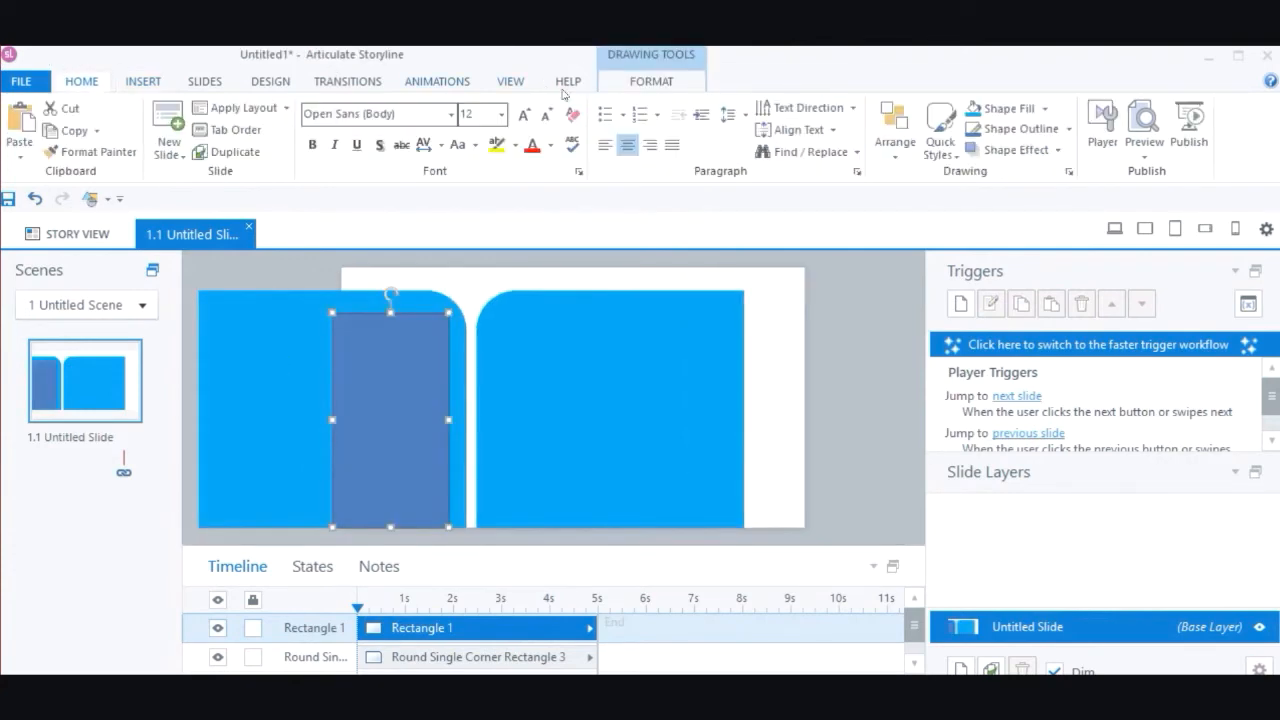
- Fill the tall plain rectangle over the left blue shape with white and remove its outline
click(1045, 108)
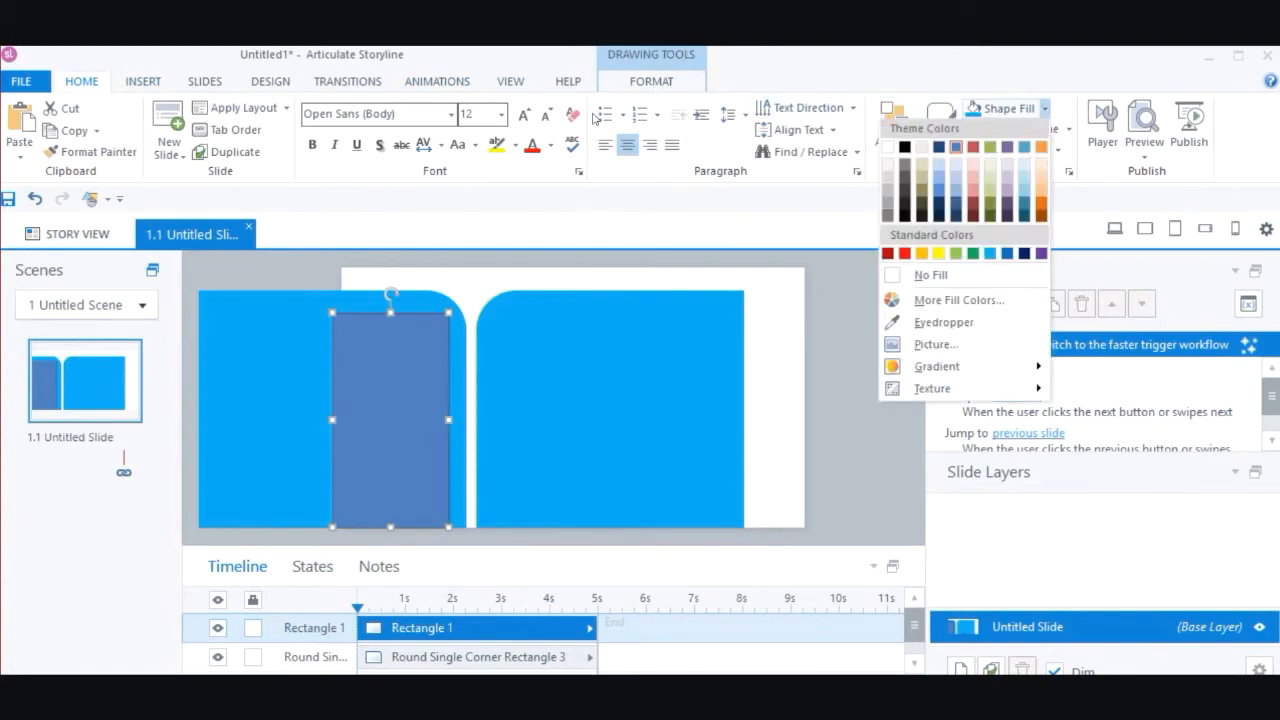
click(888, 147)
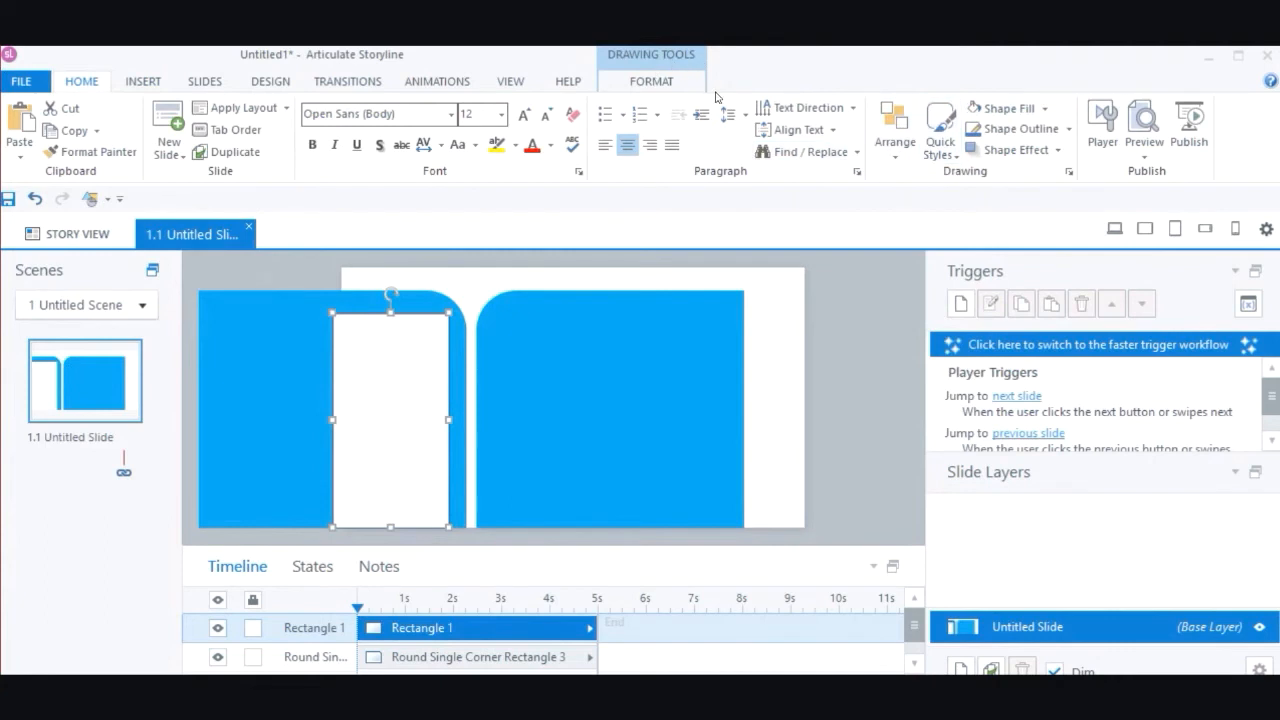
click(1069, 129)
click(965, 295)
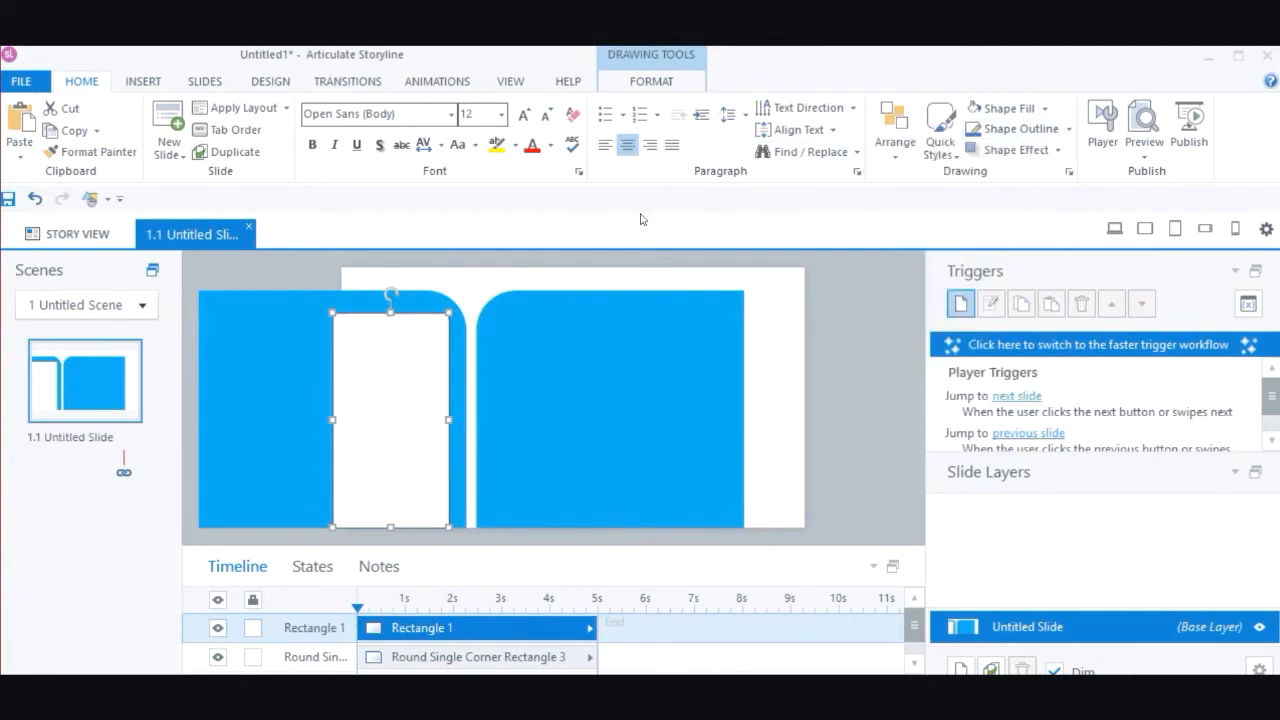
key(Escape)
- Place a widened copy of the white rectangle over the right blue shape, centered horizontally and reaching the slide's bottom edge
key(ctrl+d)
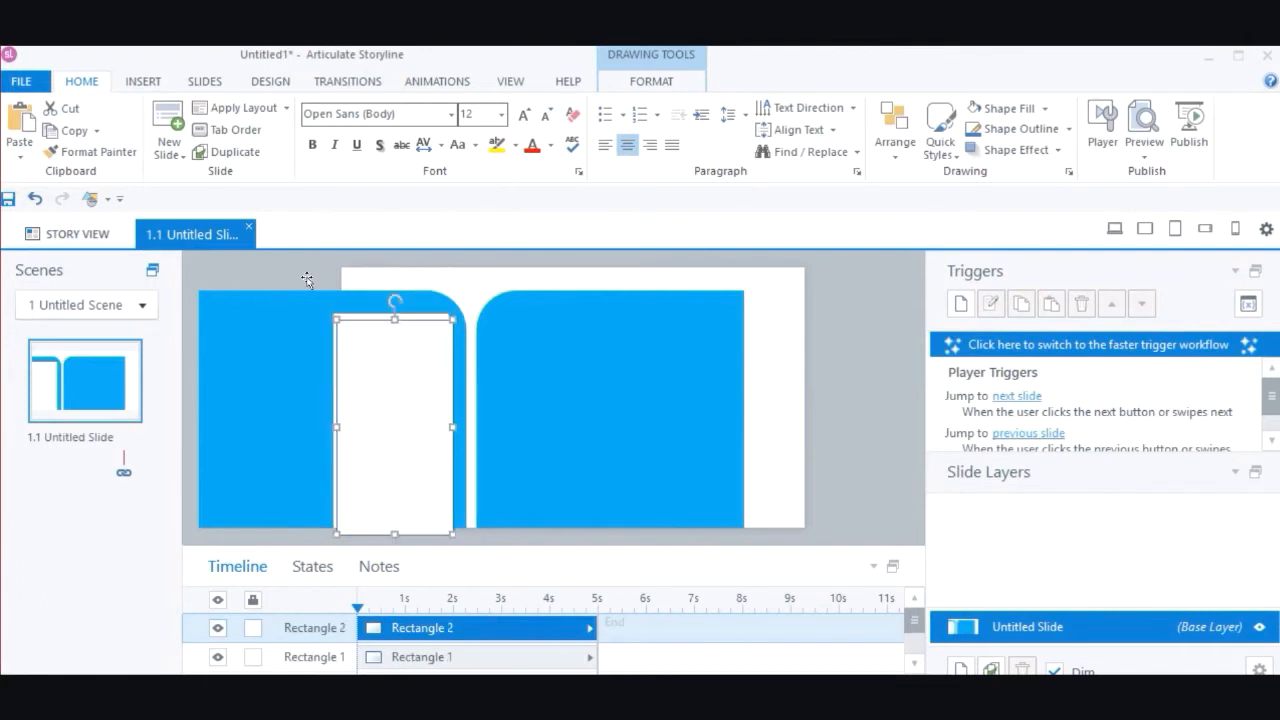
drag(424, 384, 478, 369)
drag(313, 263, 458, 285)
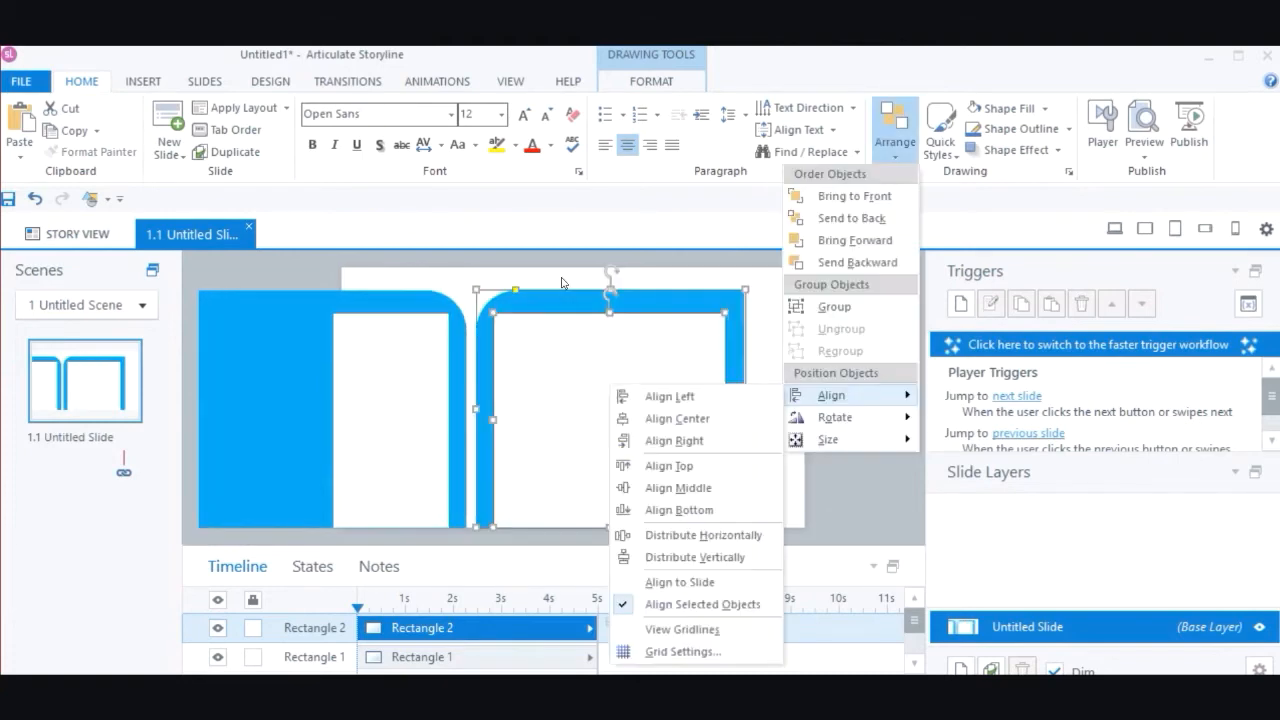
click(669, 419)
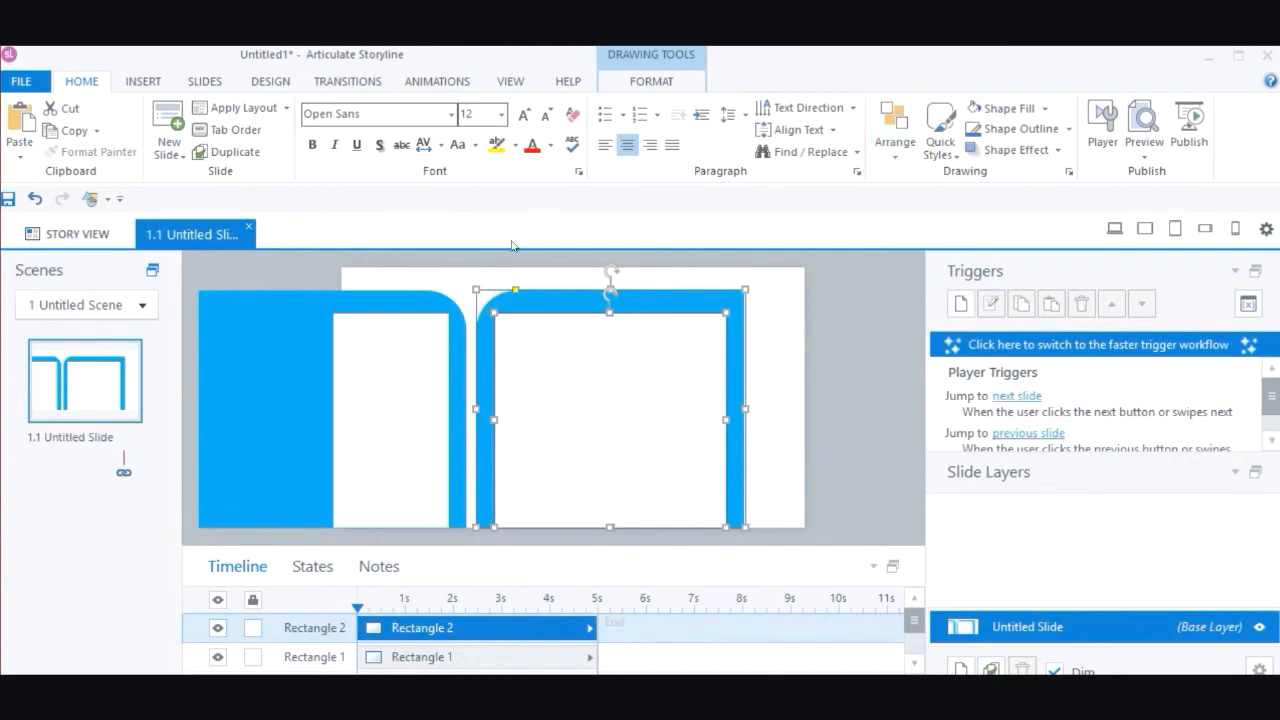
click(234, 266)
click(390, 330)
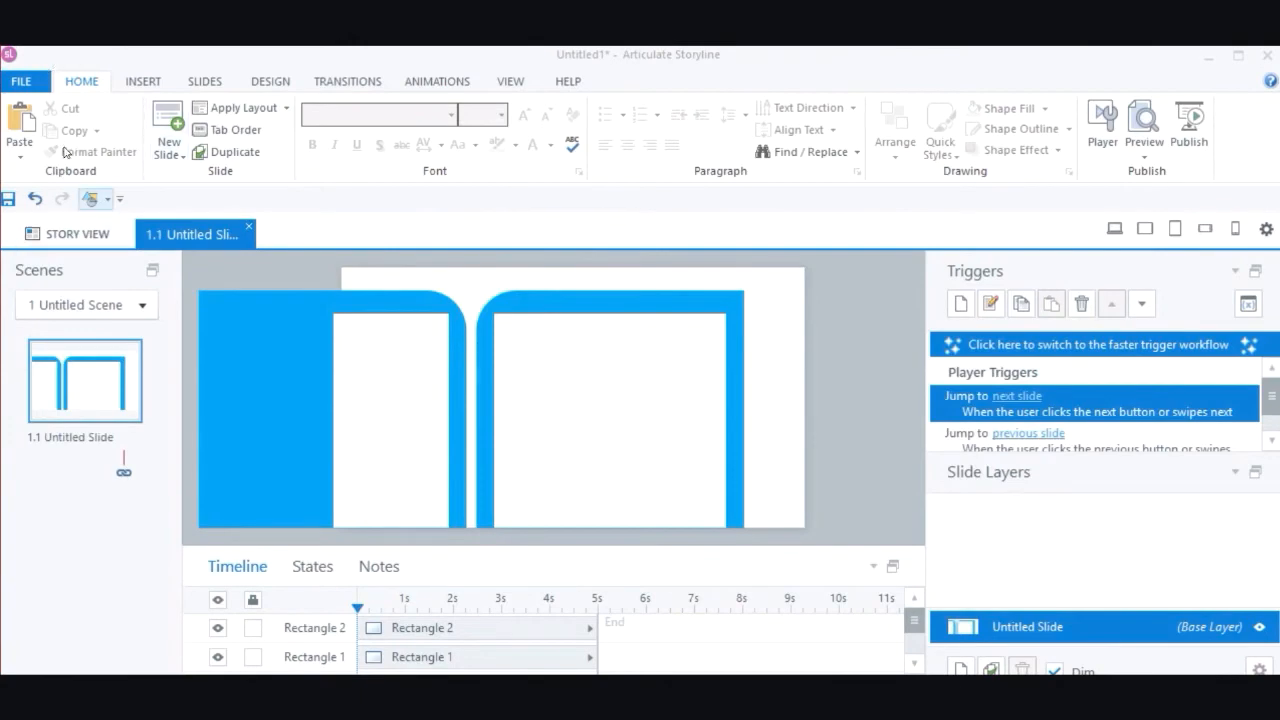
- Draw a small flat rectangle bridging the gap between the two blue shapes, just below their rounded corners
click(107, 198)
click(10, 278)
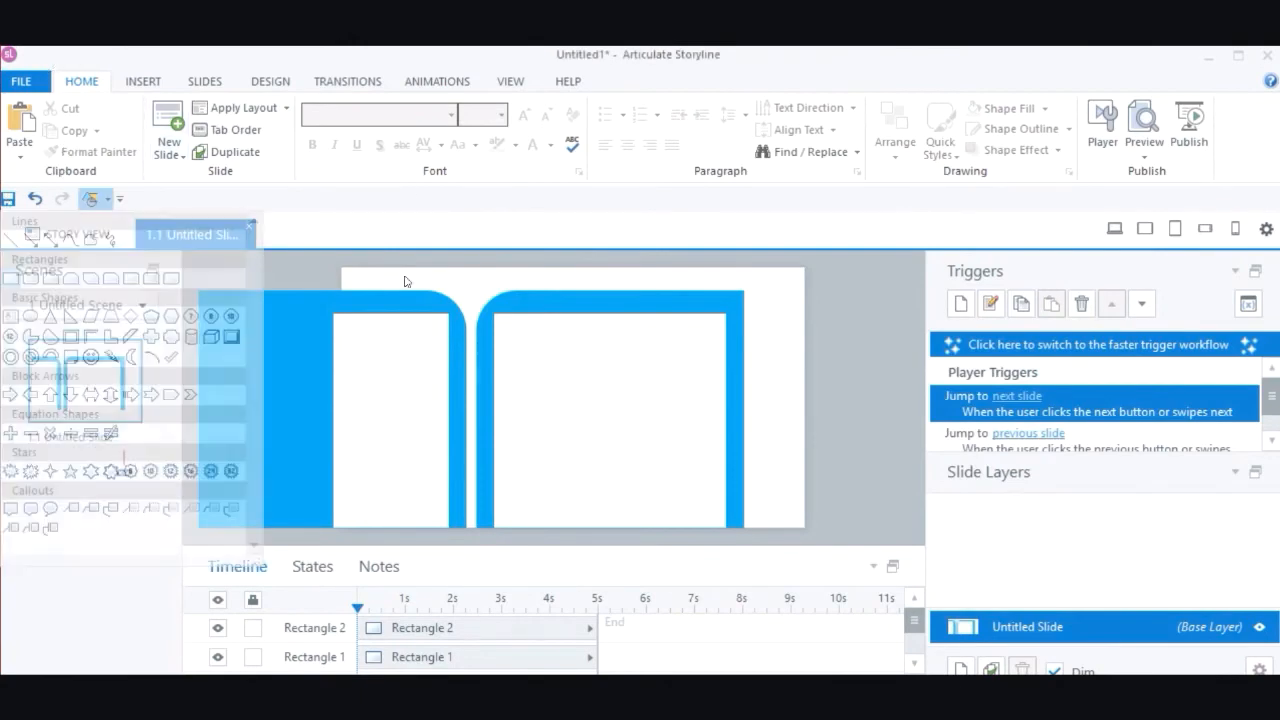
drag(458, 332, 492, 345)
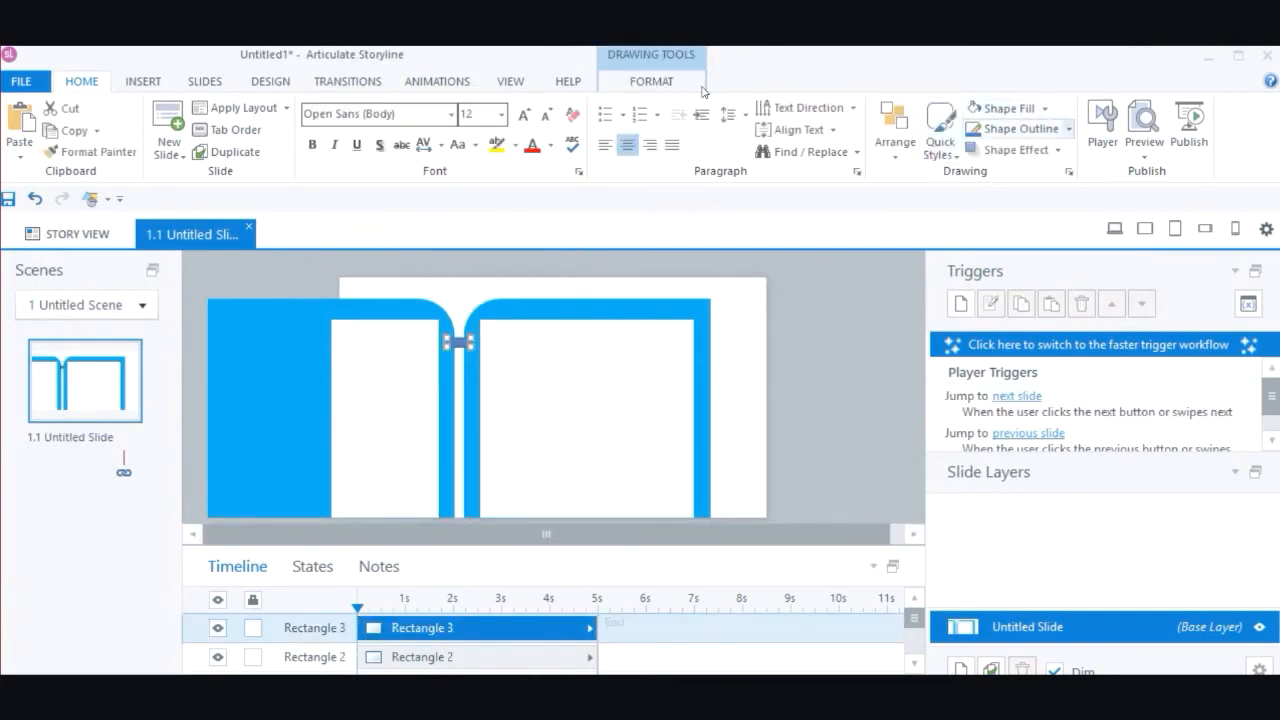
- Fill the small bridging rectangle with the standard light blue and remove its outline
click(1045, 108)
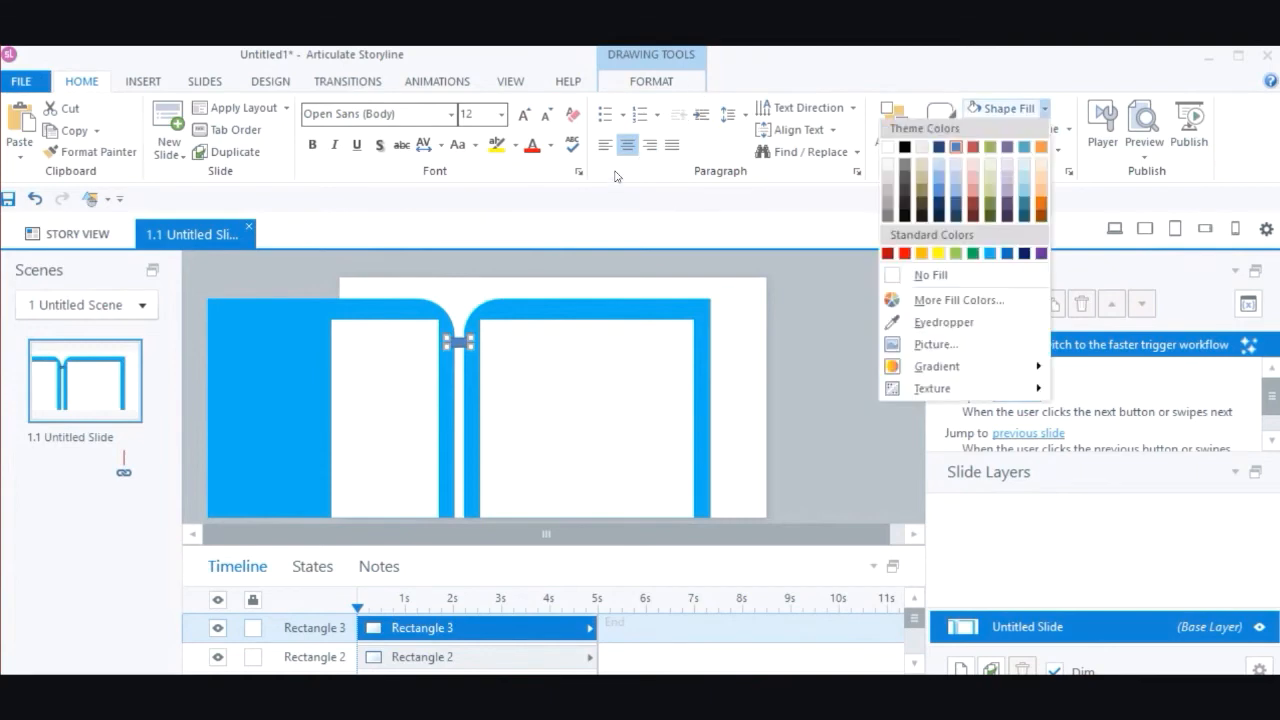
click(991, 253)
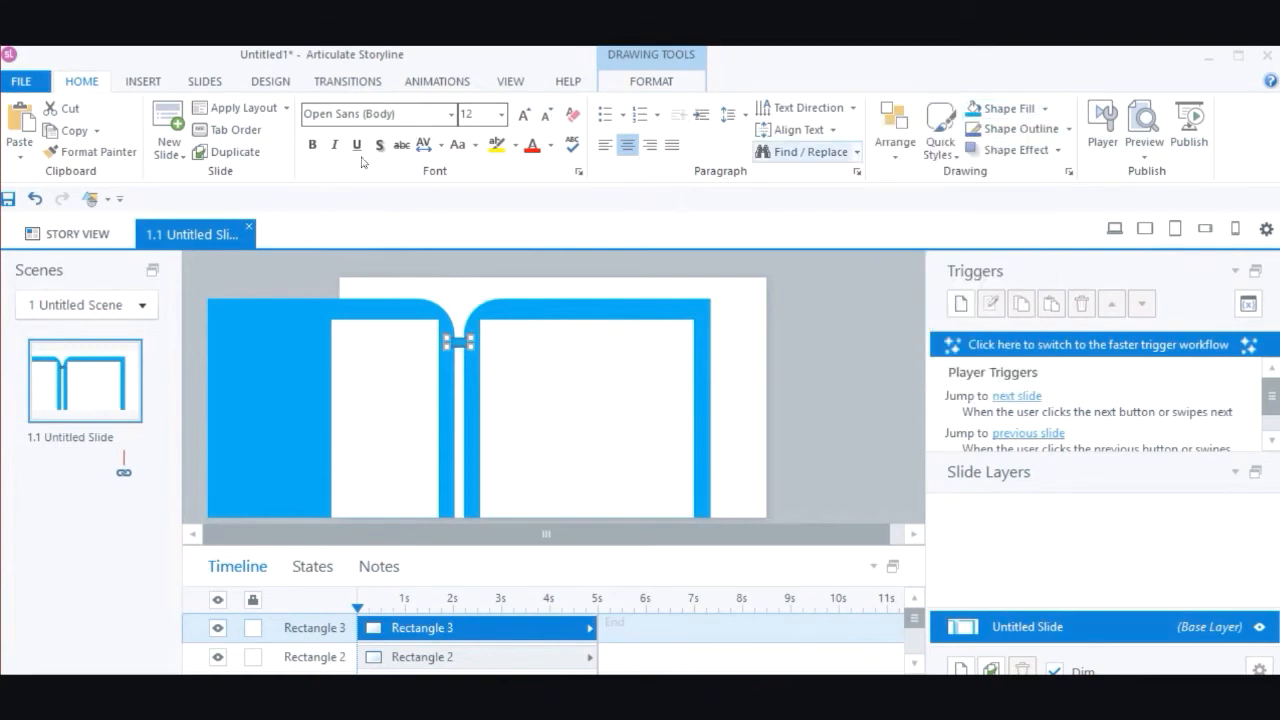
click(1068, 128)
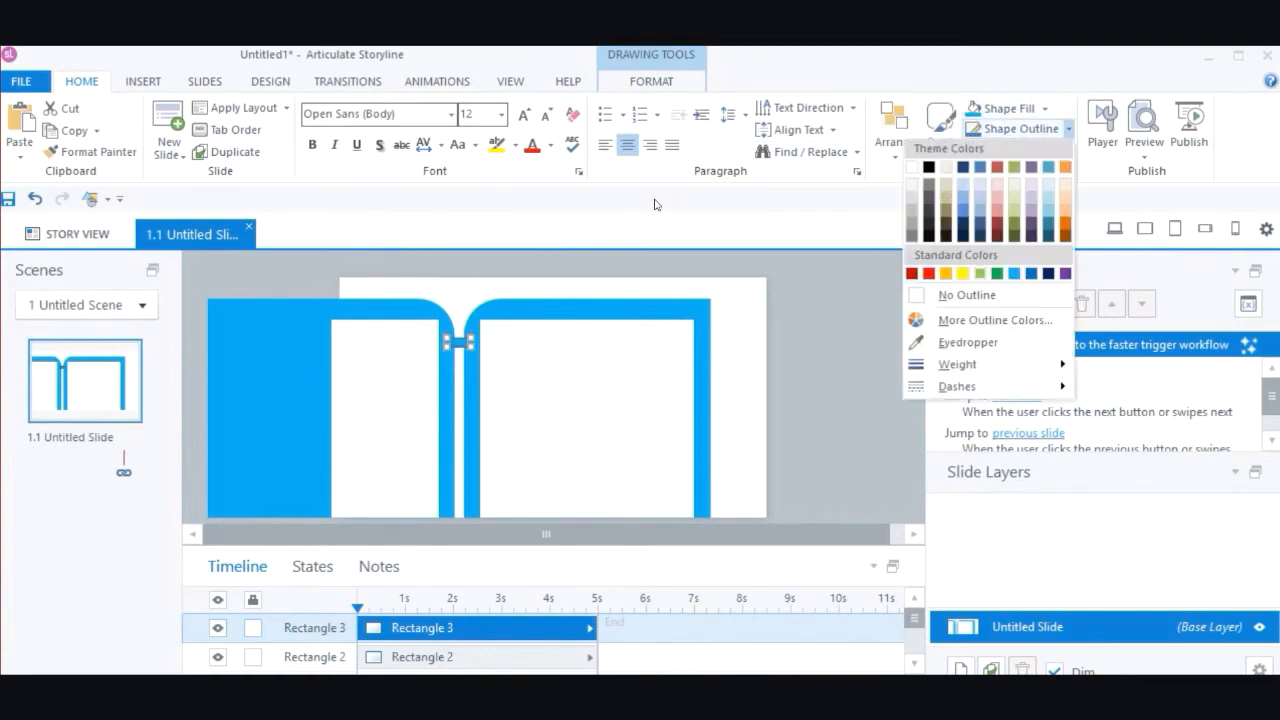
click(960, 295)
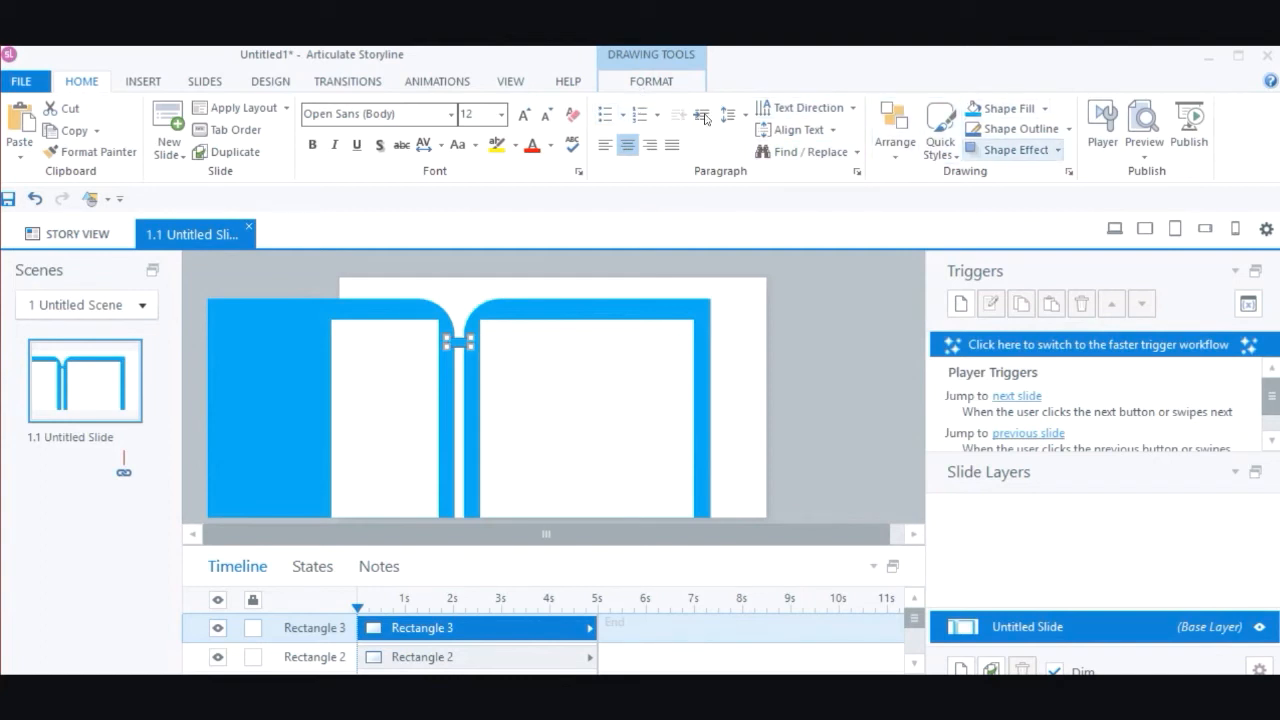
- Add an outer shadow falling below the small bridging rectangle
click(1015, 149)
mouse_move(994, 184)
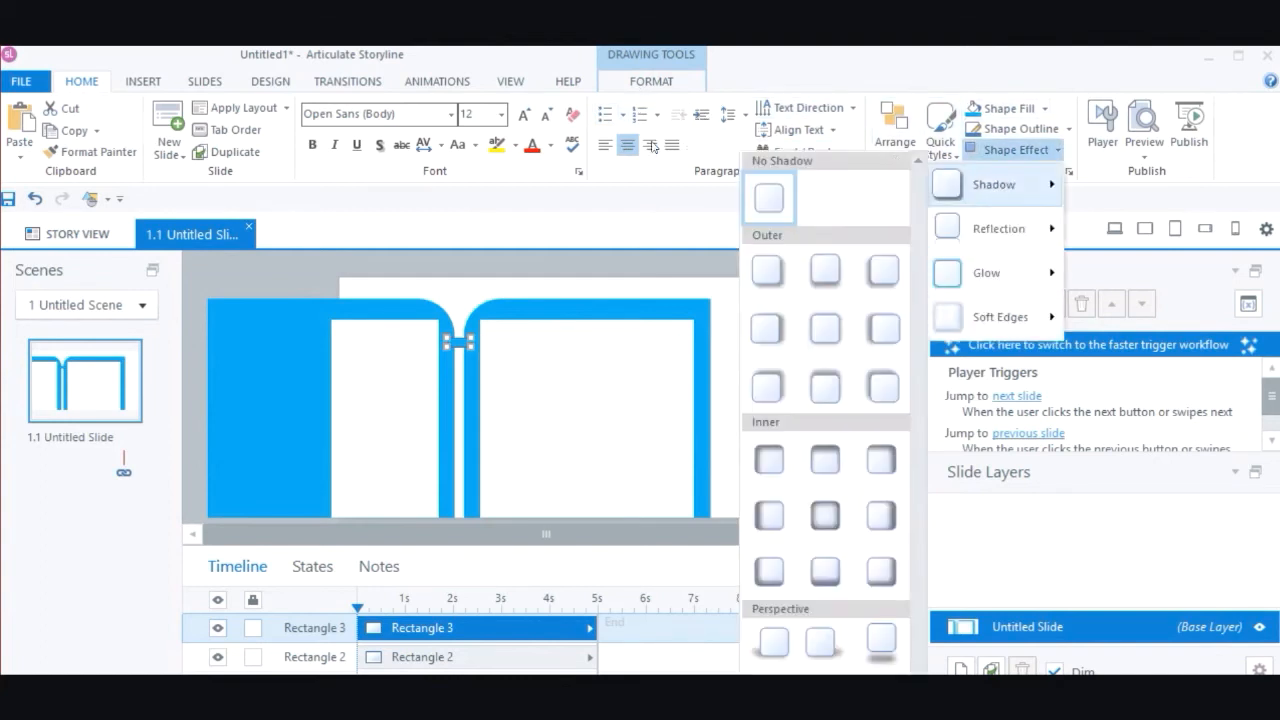
click(825, 270)
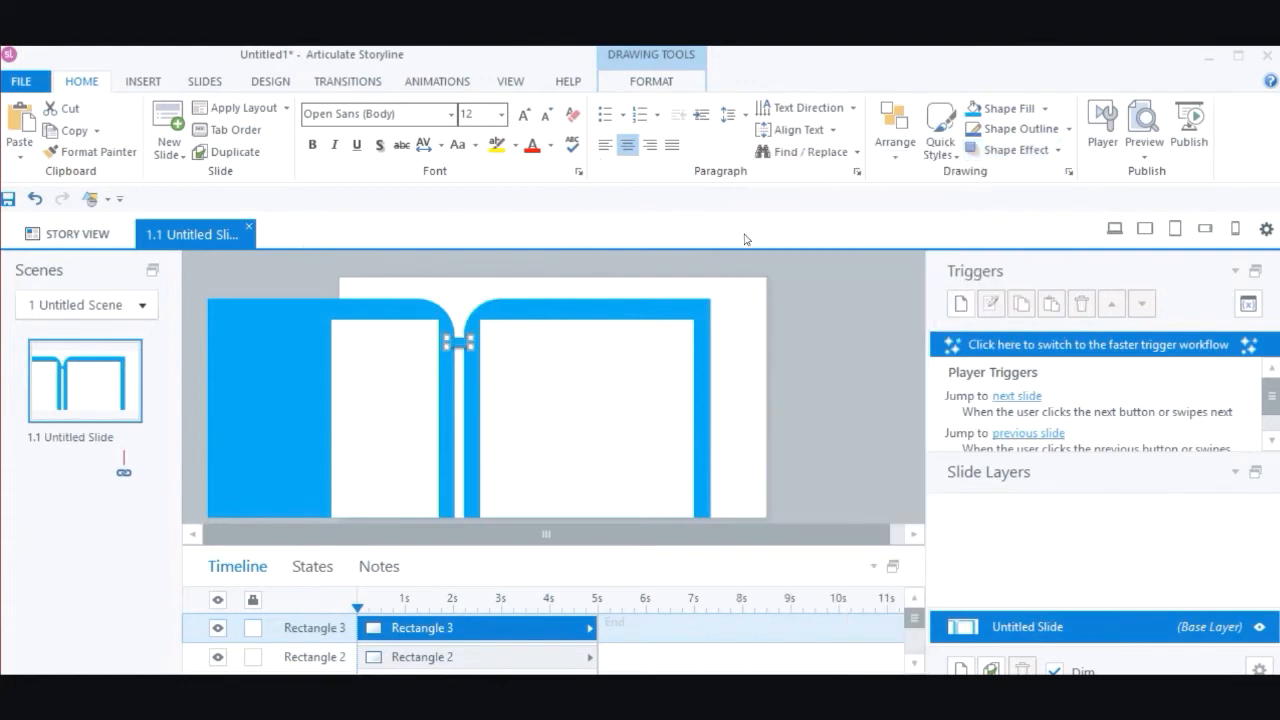
- Duplicate the small bridging rectangle eleven times, placing the first copy just below the original
key(ctrl+d)
drag(466, 346, 462, 365)
key(ctrl+z)
key(ctrl+d)
key(ctrl+d)
key(ctrl+d)
key(ctrl+d)
key(ctrl+d)
key(ctrl+d)
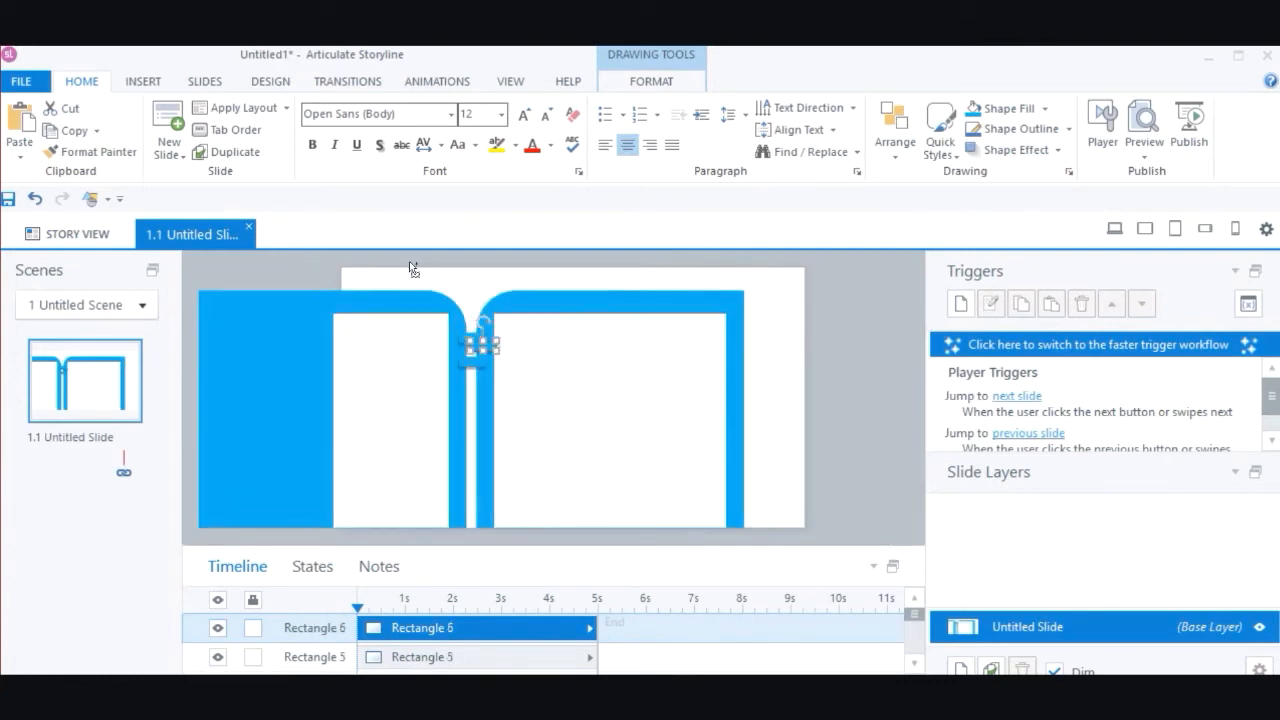
key(ctrl+d)
key(ctrl+d)
key(ctrl+d)
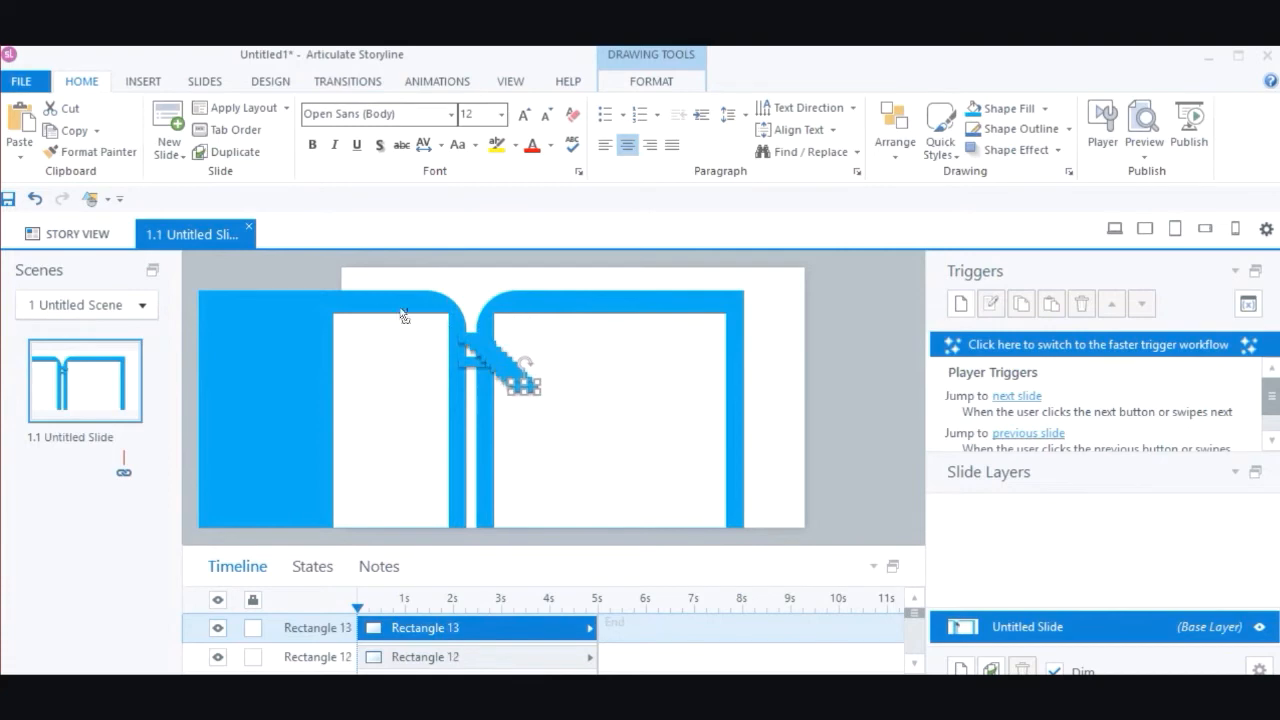
- Move the copied strips down over the gap, with the last one at the slide's bottom edge and the others in between
drag(525, 387, 467, 521)
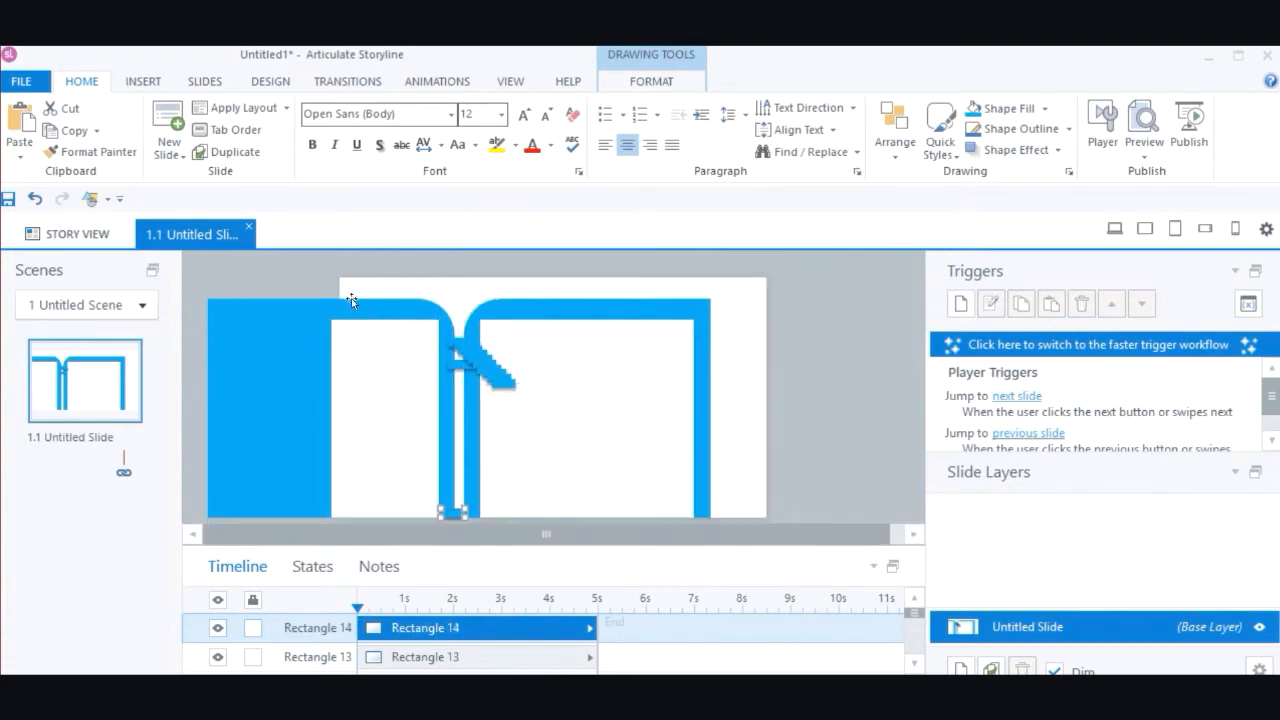
drag(505, 386, 462, 472)
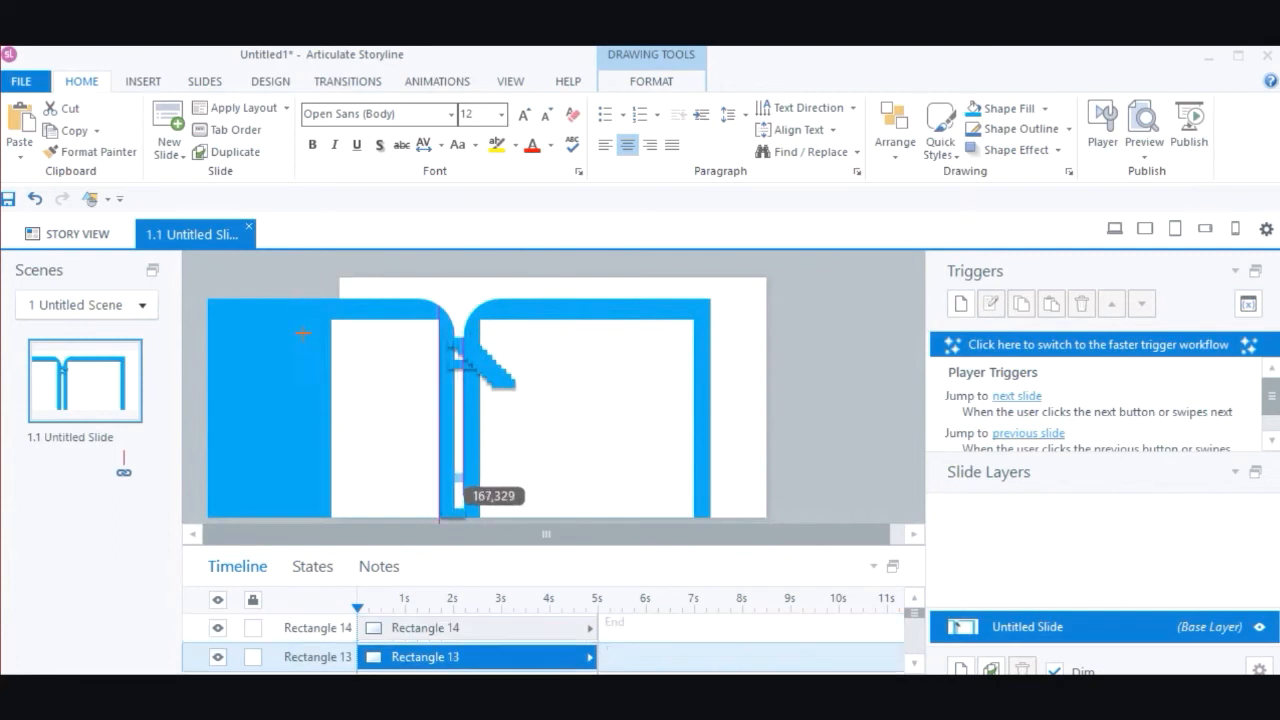
click(484, 345)
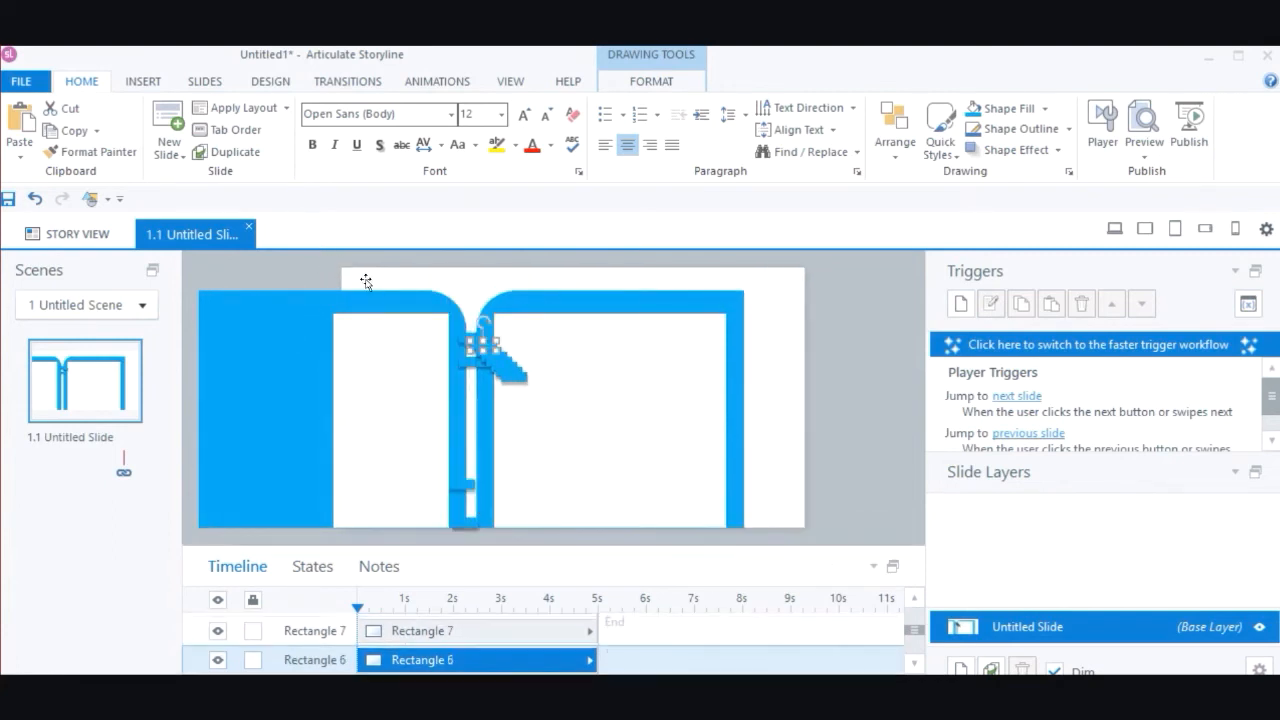
drag(473, 269, 535, 400)
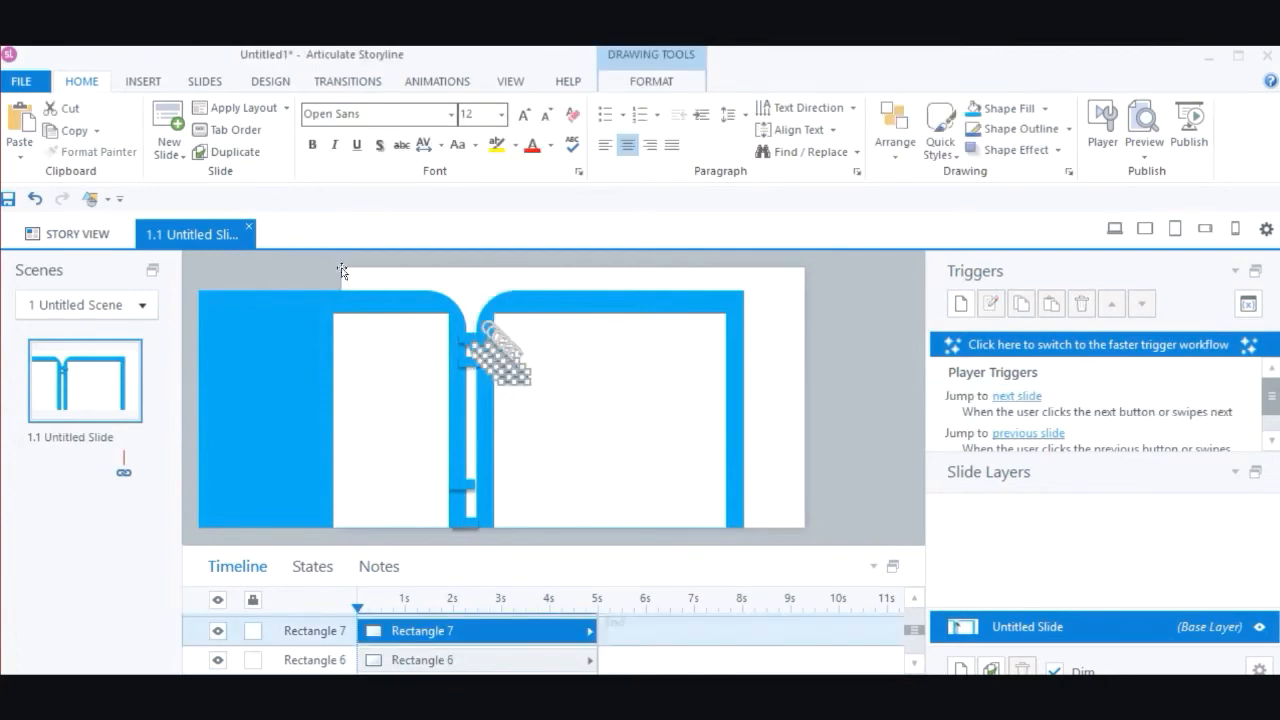
drag(511, 376, 475, 446)
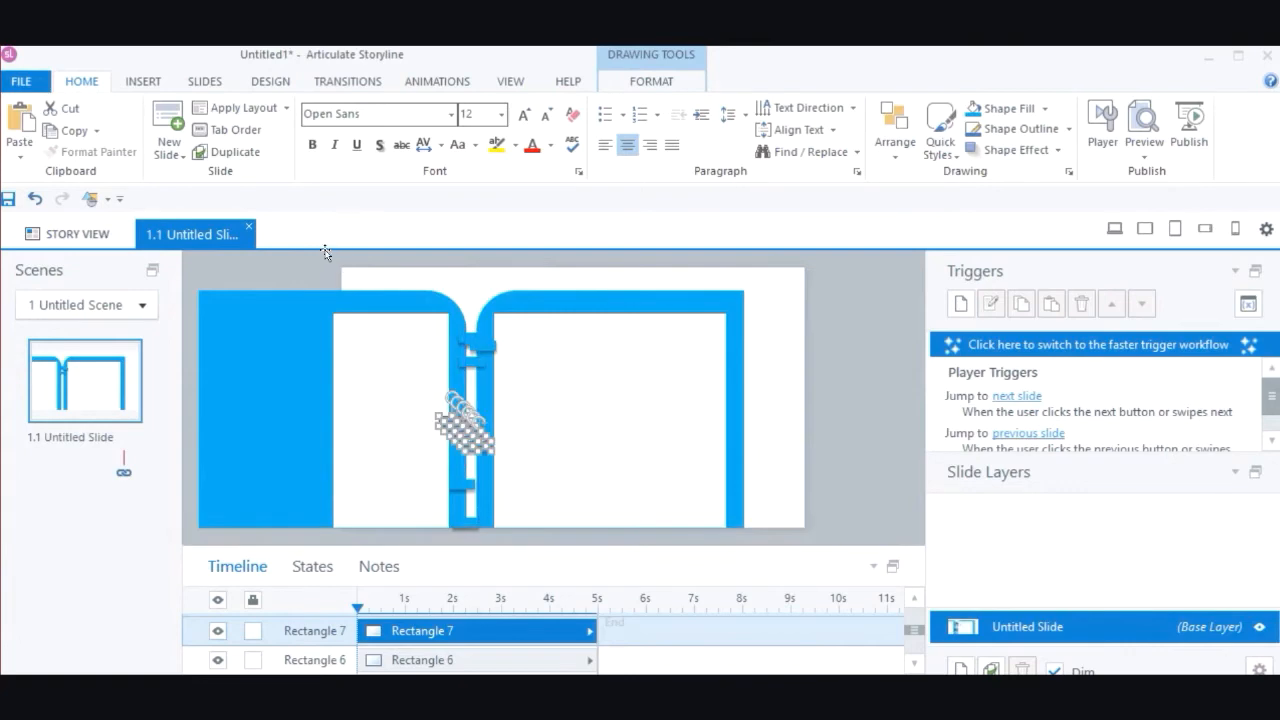
drag(482, 343, 471, 405)
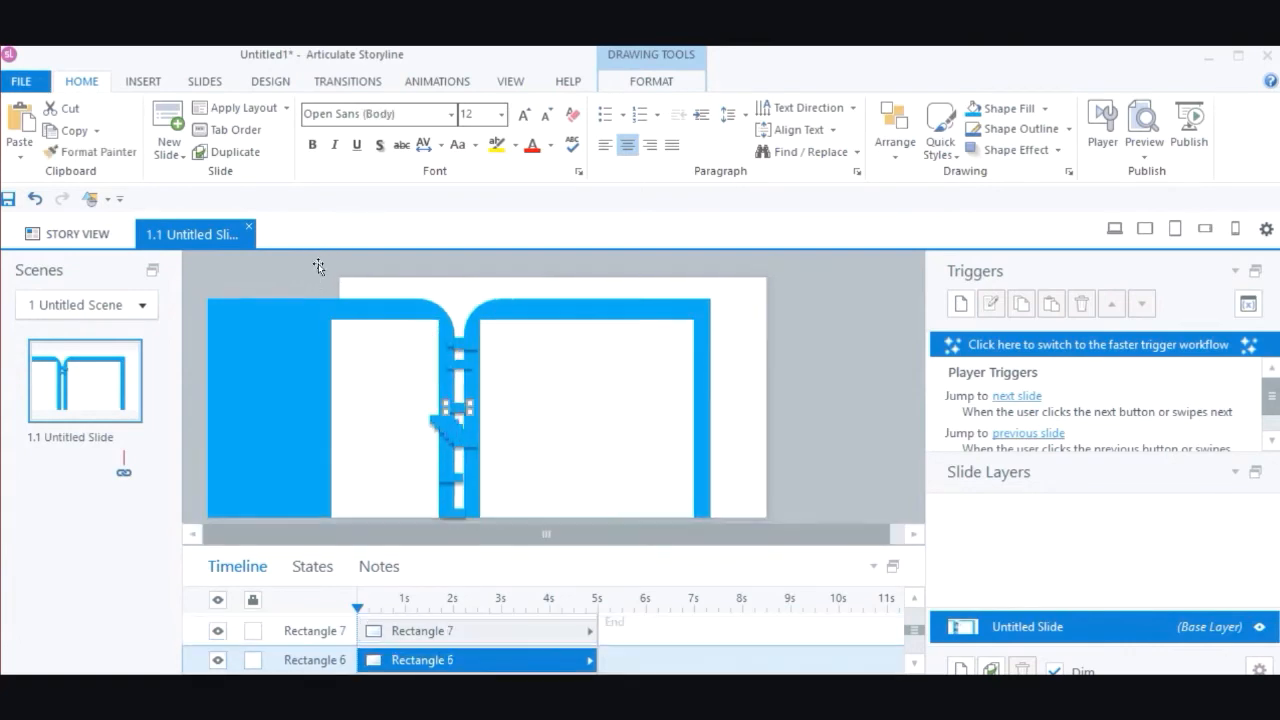
drag(460, 346, 464, 391)
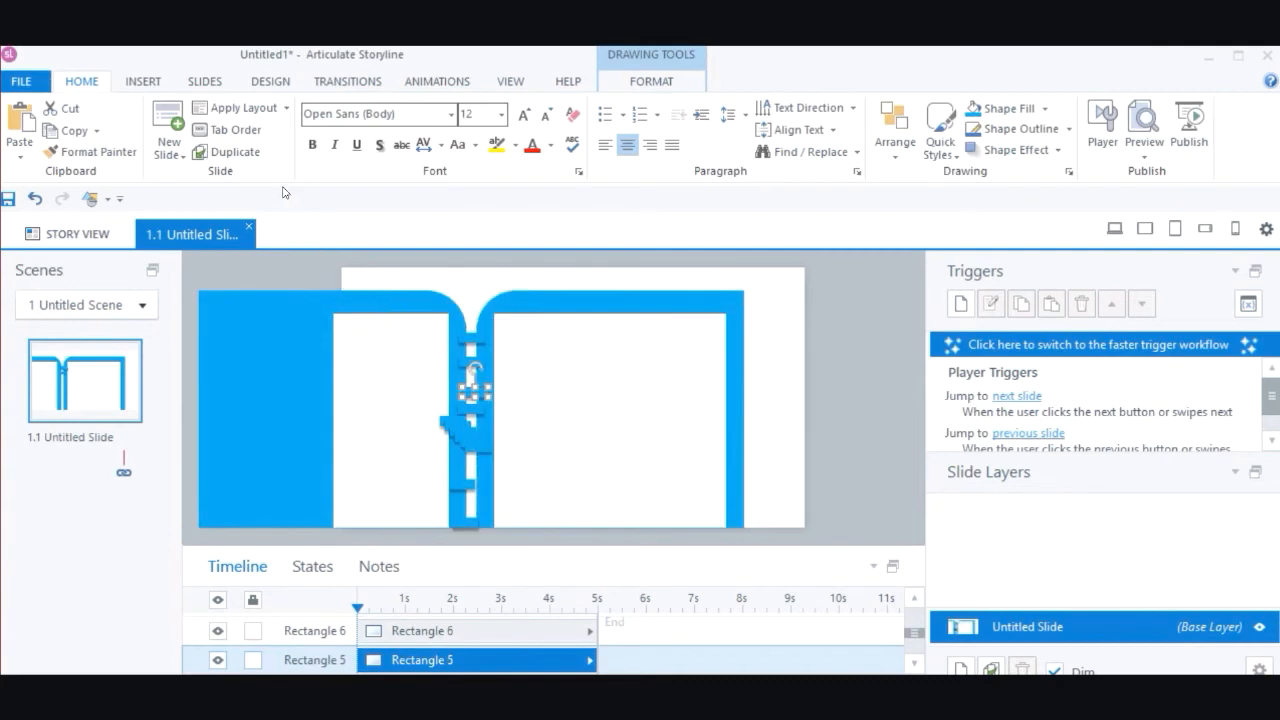
- Align all the small strips on their centers and distribute them vertically along the gap
drag(430, 251, 543, 545)
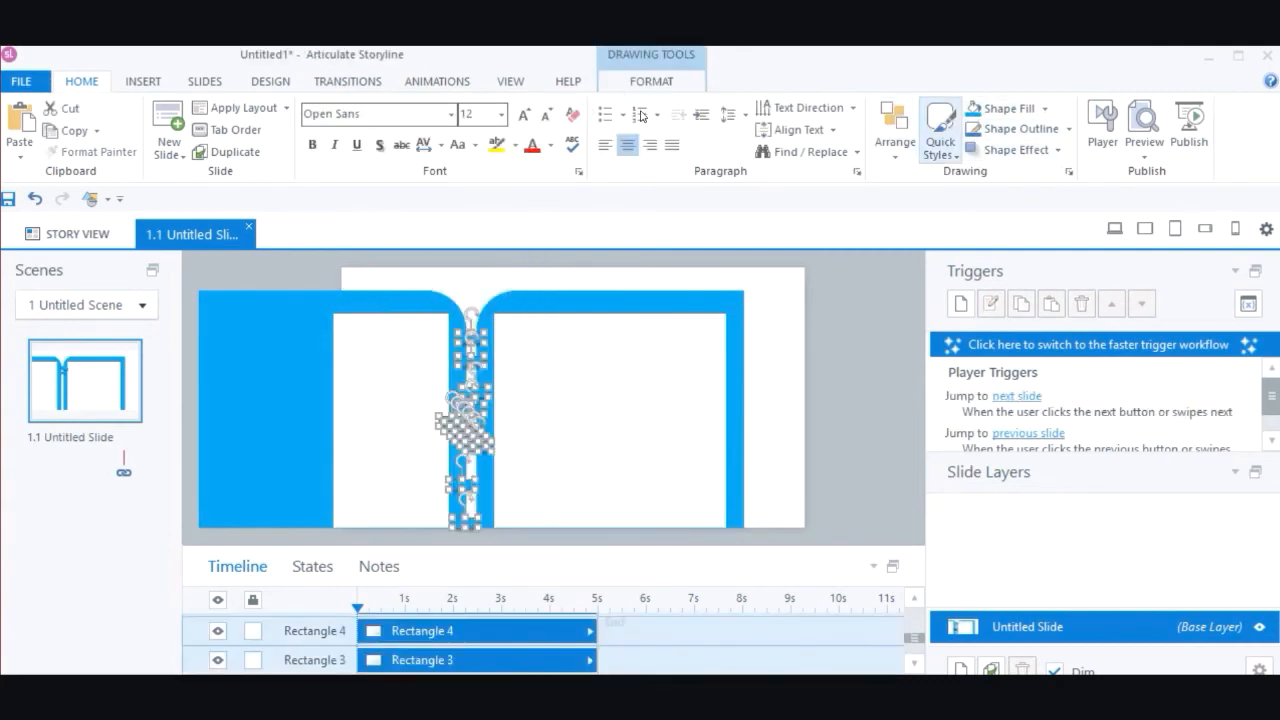
click(895, 130)
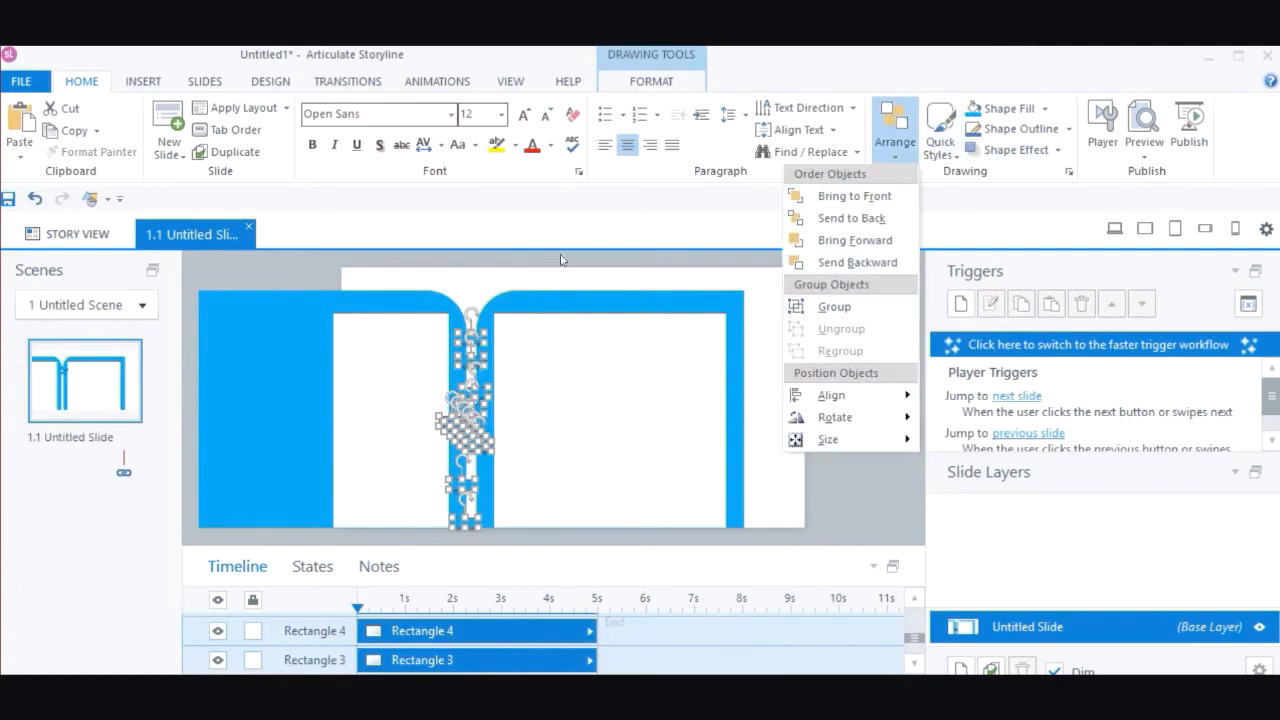
mouse_move(835, 395)
click(665, 418)
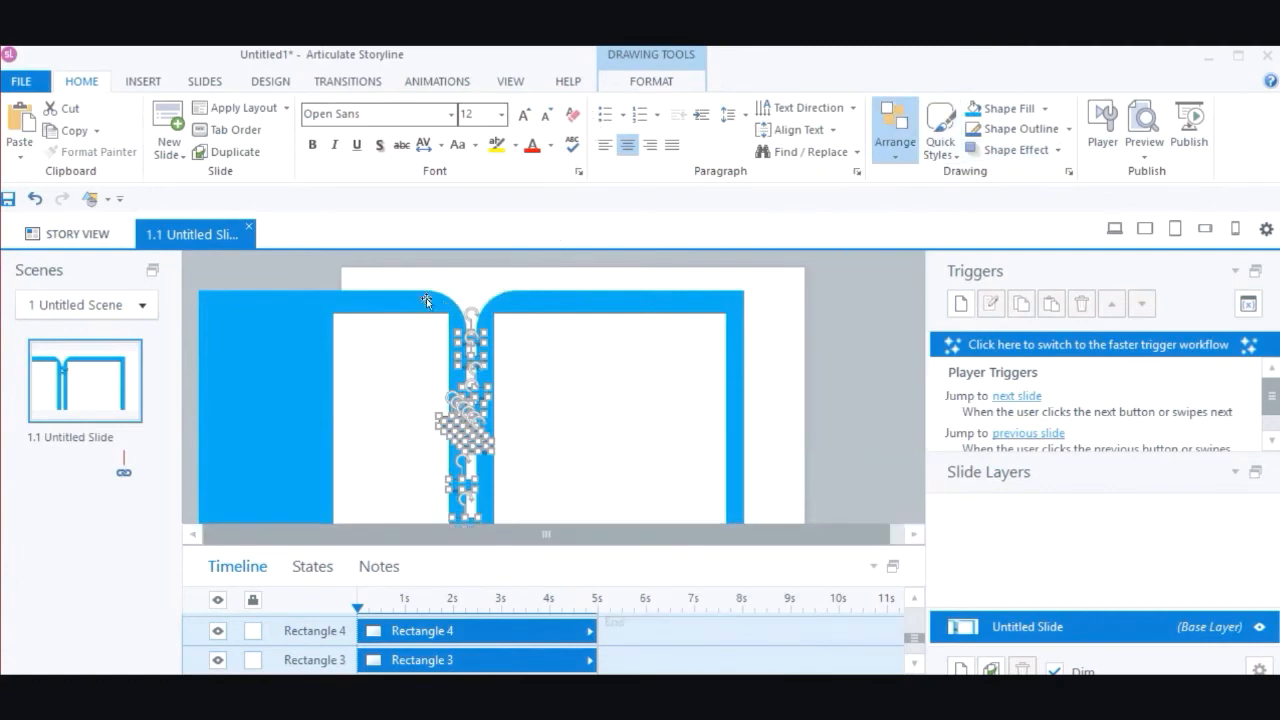
click(895, 130)
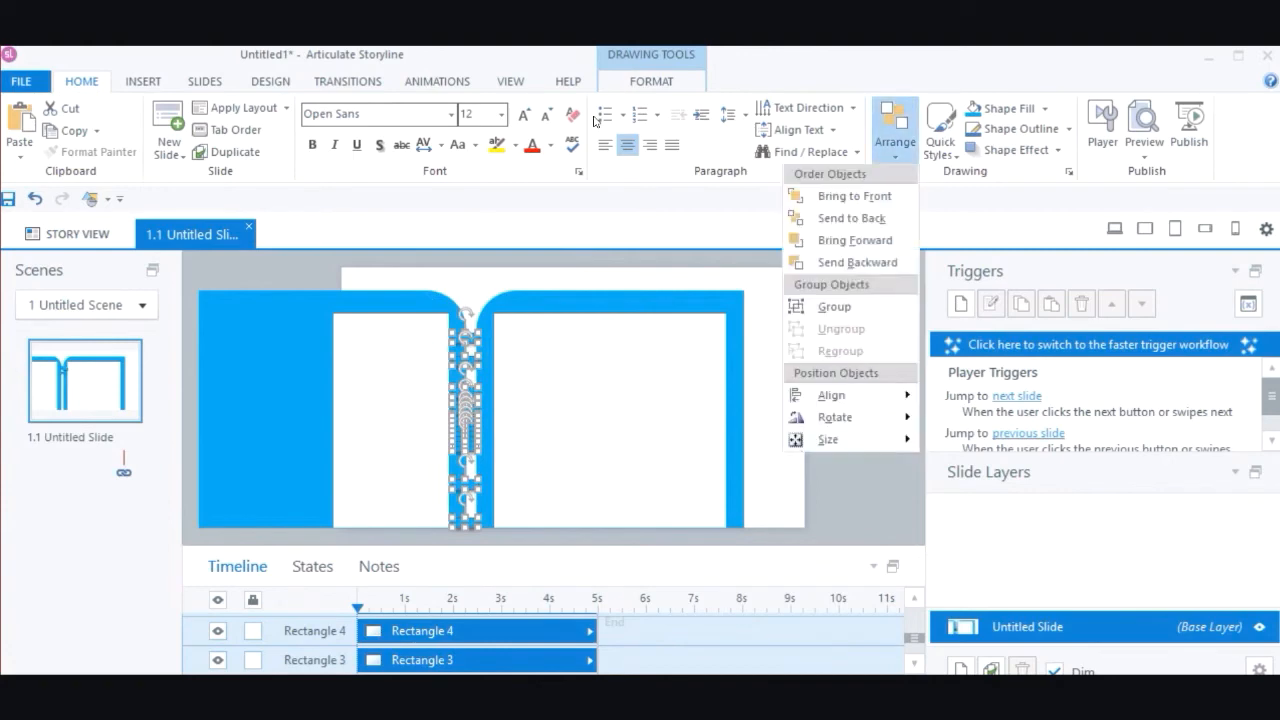
mouse_move(835, 395)
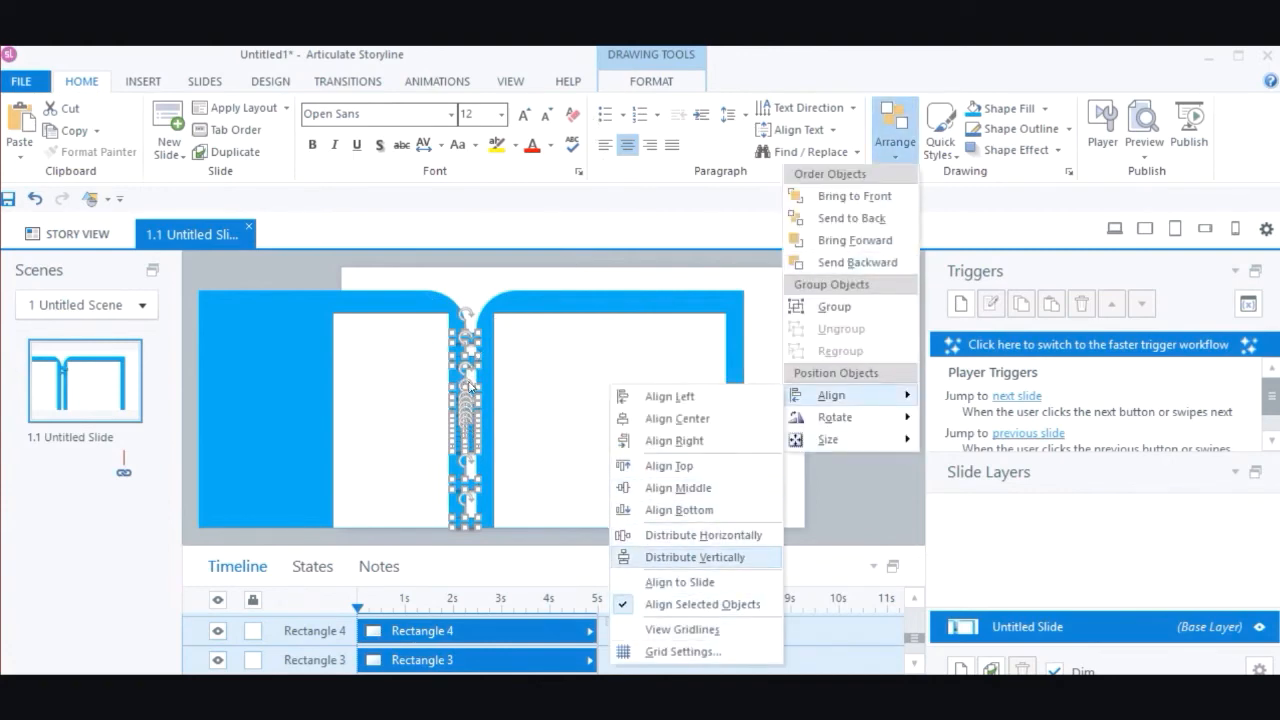
click(695, 557)
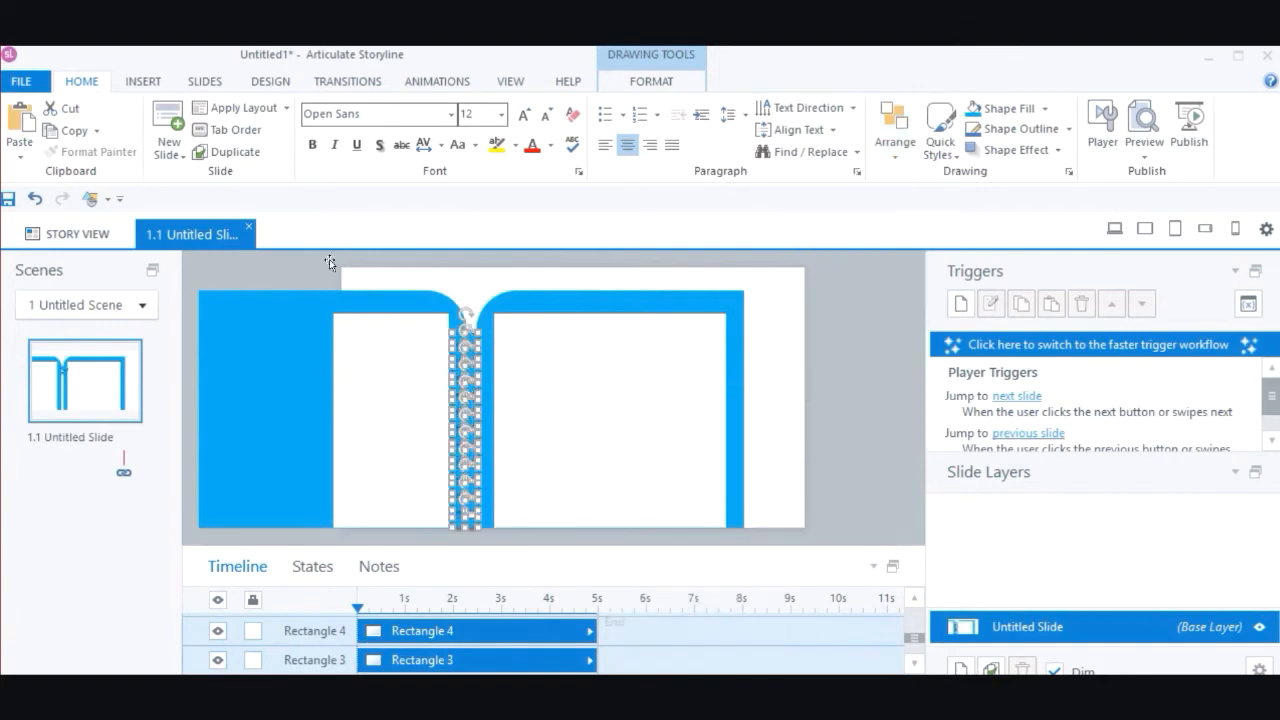
click(349, 277)
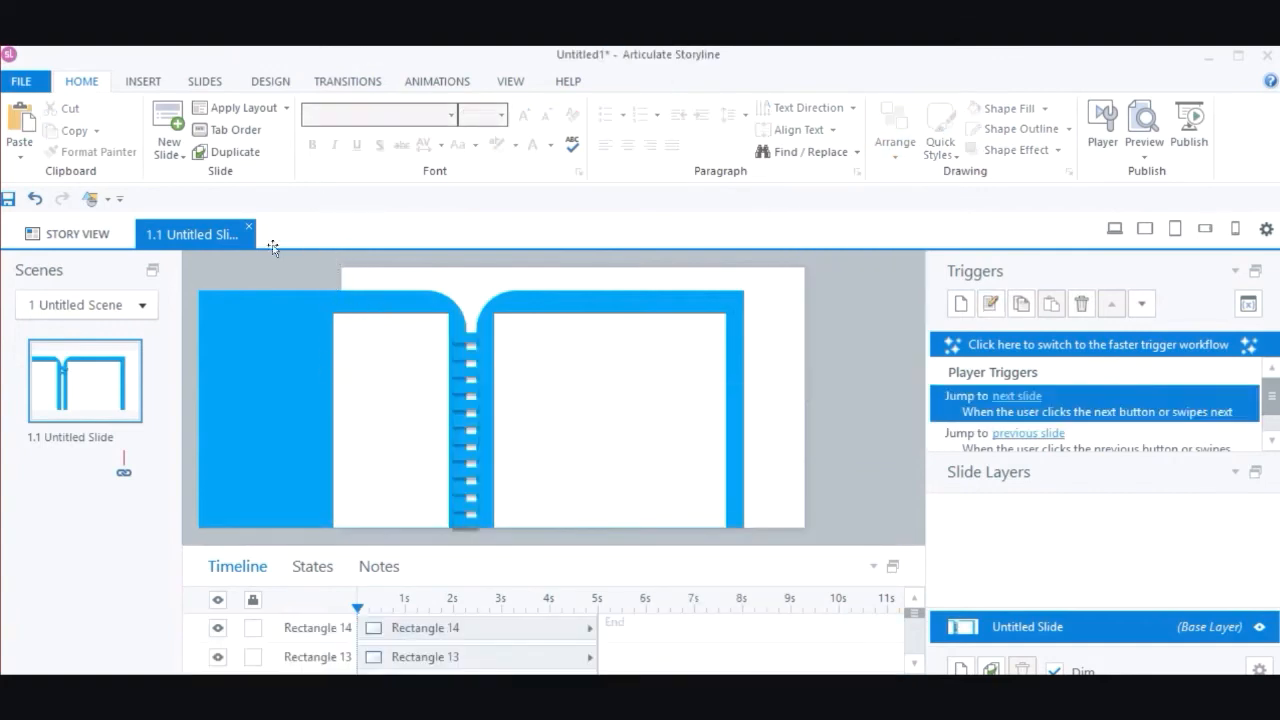
- Shift the column of strips to center it over the gap, and nudge the whole design slightly up
mouse_move(434, 252)
mouse_down()
mouse_move(448, 336)
mouse_move(522, 544)
mouse_up()
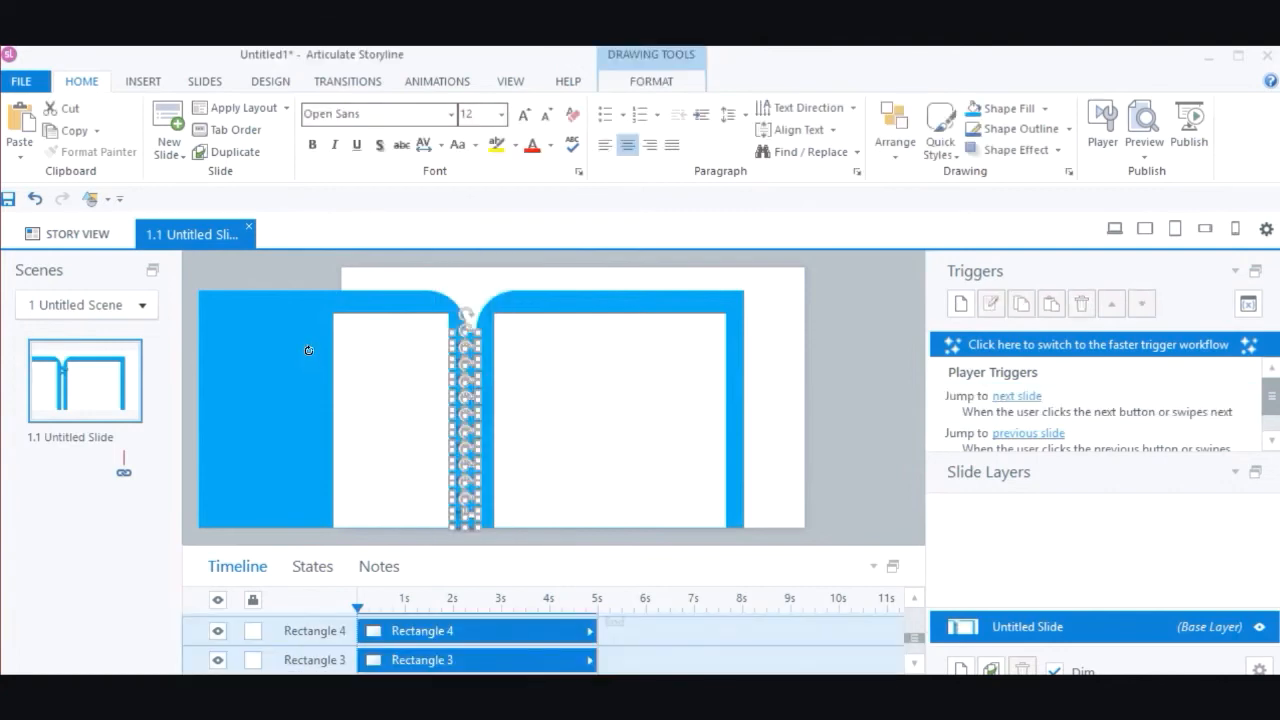
key(ctrl+z)
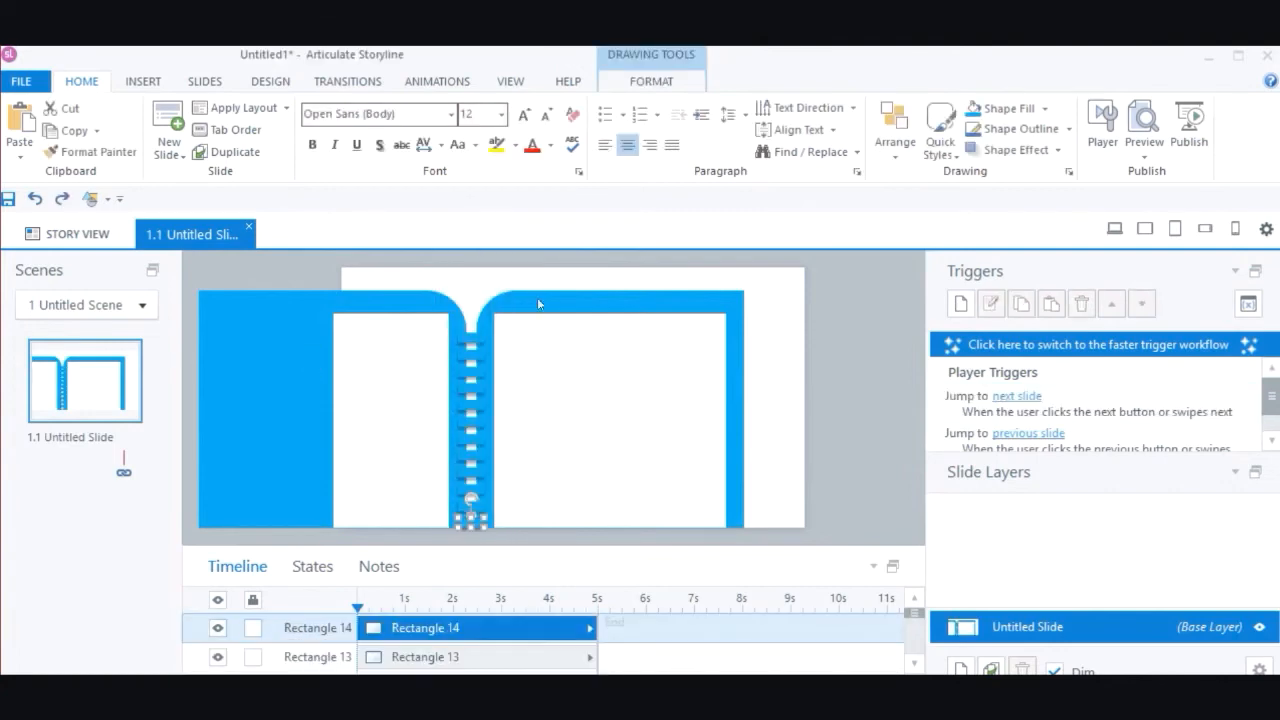
key(ctrl+y)
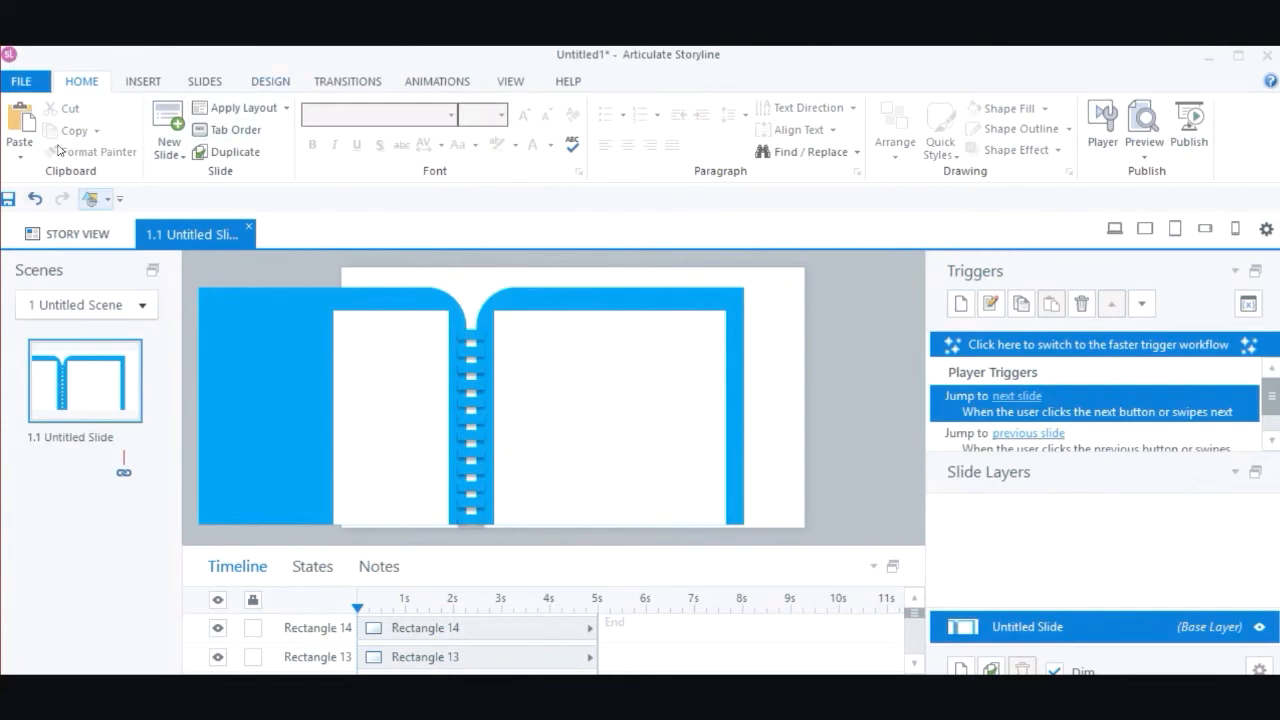
- Draw a rounded tab shape about 33 × 90 px overlapping the outer edge of the right-hand page, near its upper end
click(82, 200)
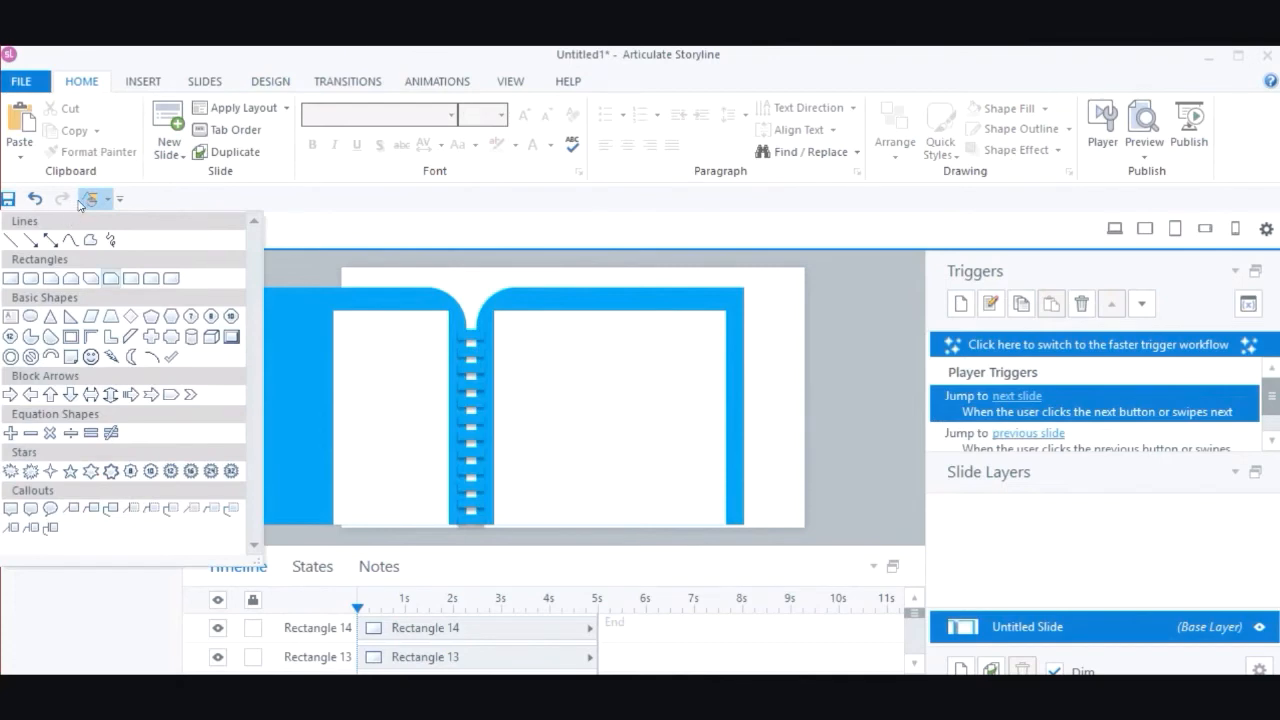
click(131, 279)
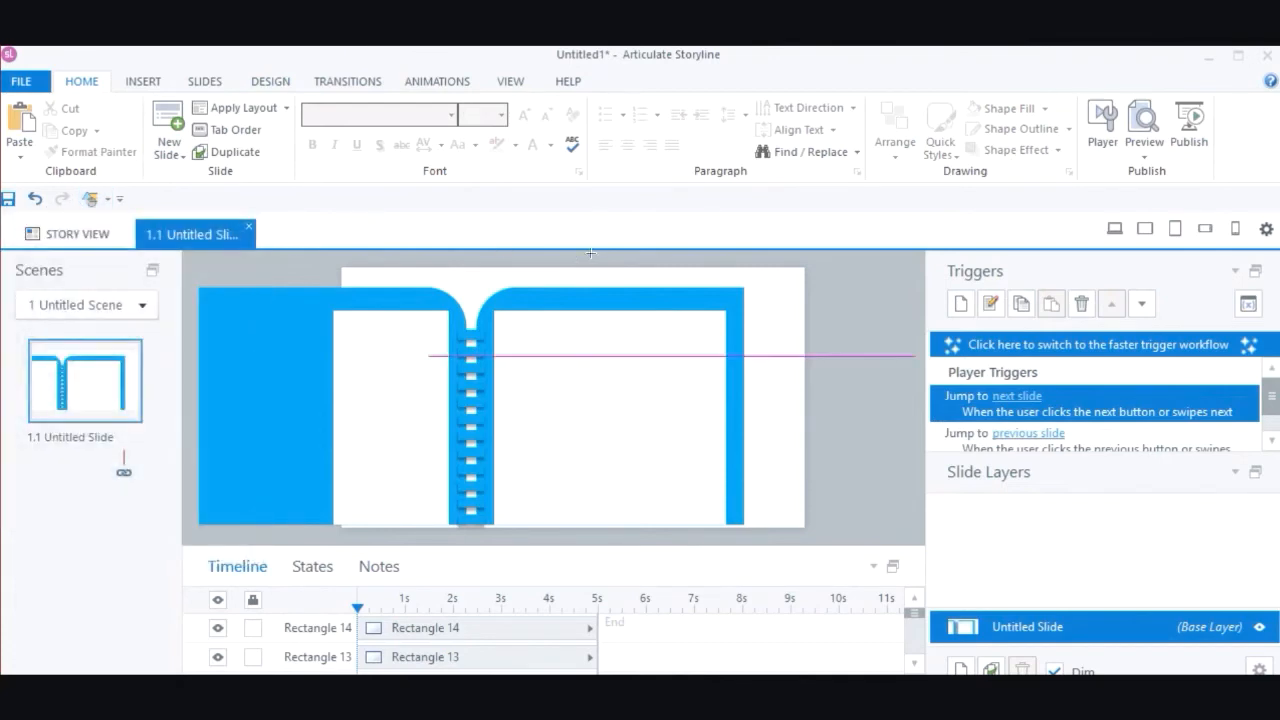
drag(740, 310, 759, 368)
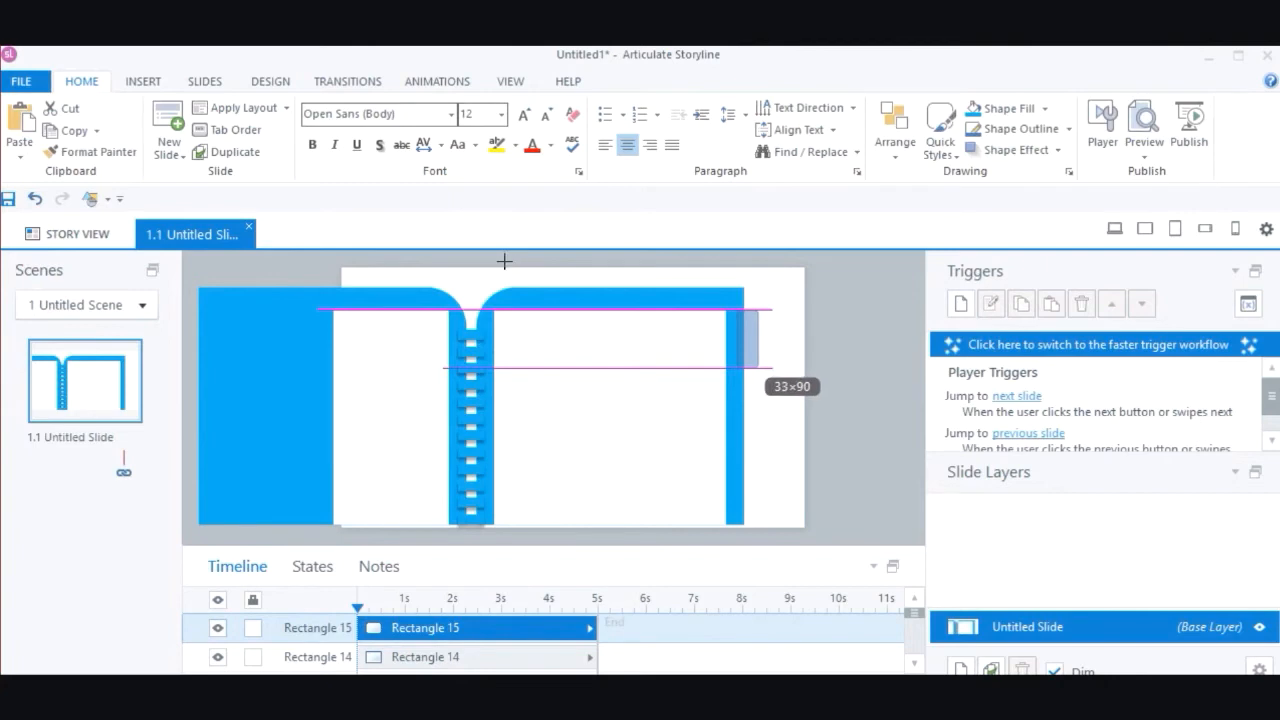
drag(504, 261, 505, 266)
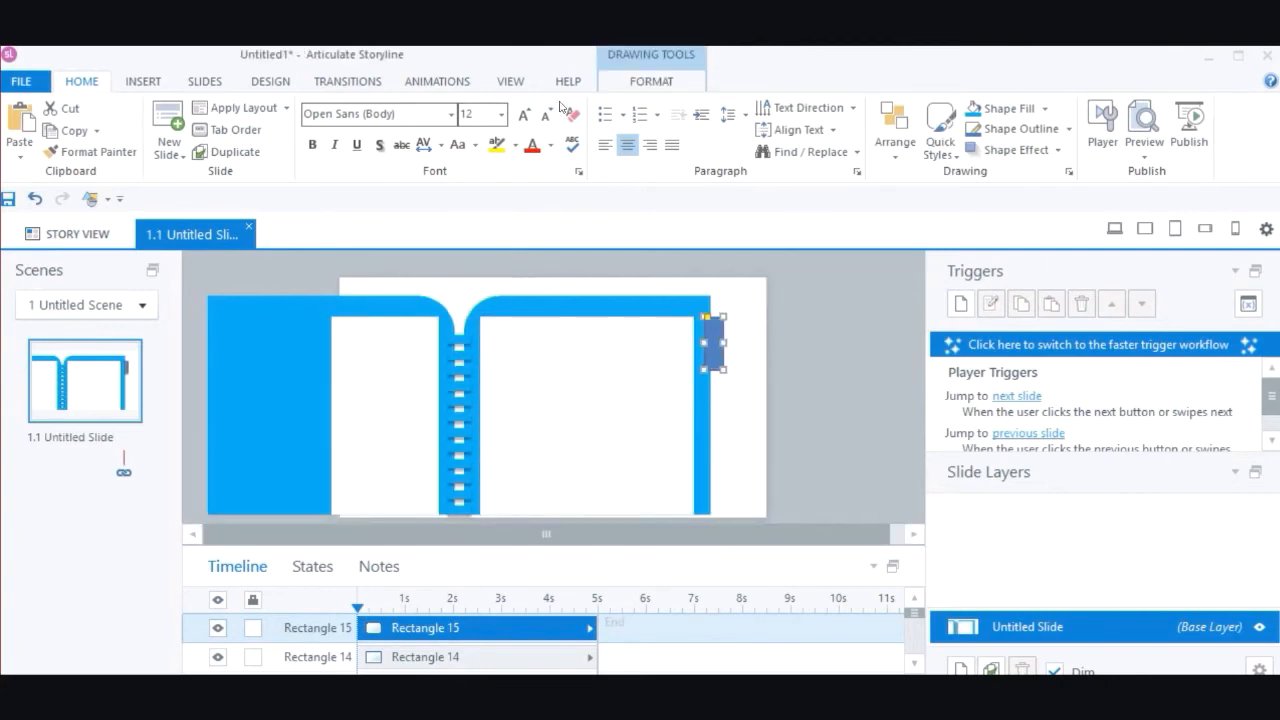
- Fill the new tab shape with a bright royal blue, darker than the notebook cover
click(1045, 109)
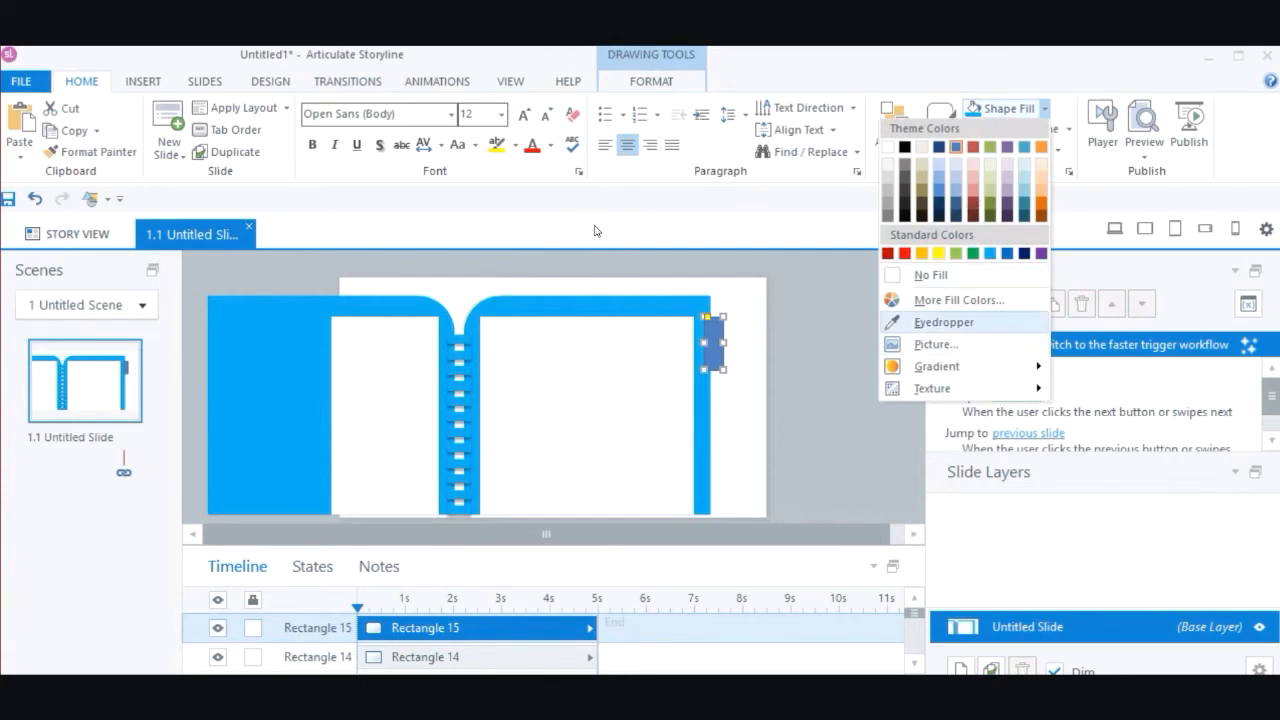
click(930, 322)
mouse_move(503, 548)
mouse_down()
mouse_move(503, 670)
mouse_move(523, 655)
mouse_move(649, 655)
mouse_up()
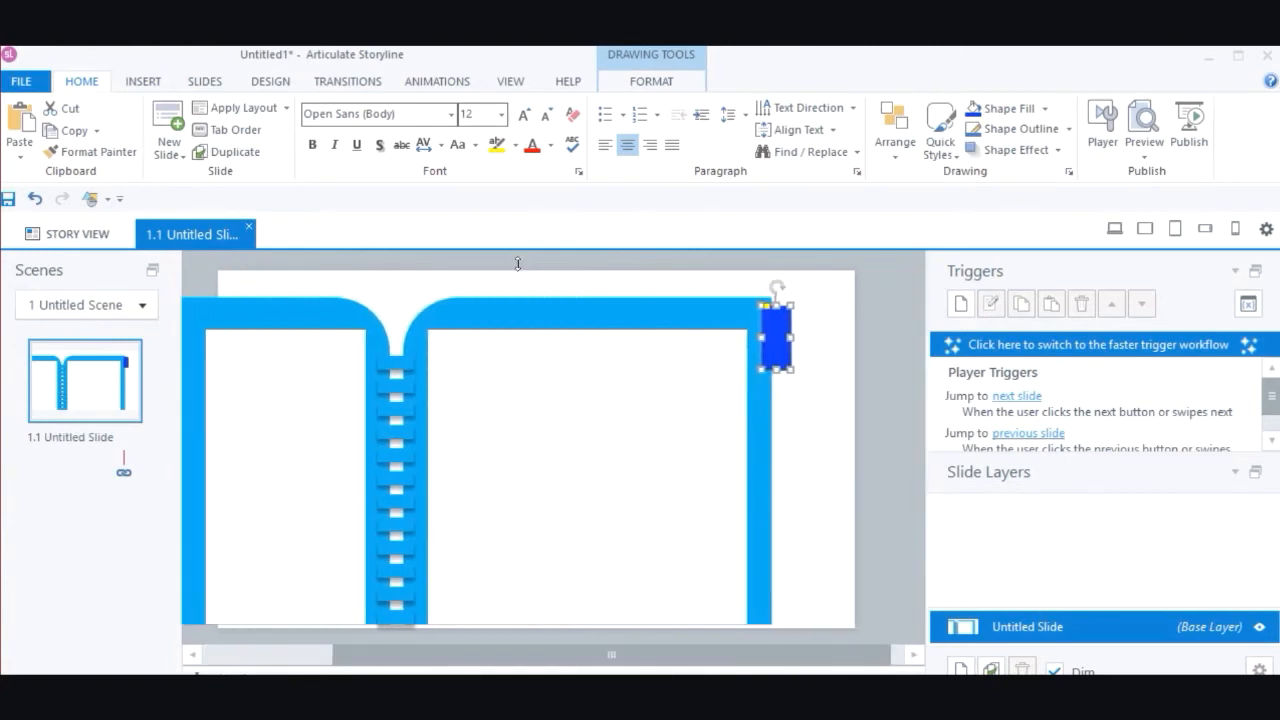
- Duplicate the blue tab four times and stack the copies below it along the notebook's outer edge, the last at the page bottom
mouse_move(776, 370)
mouse_down()
mouse_move(793, 334)
mouse_move(790, 400)
mouse_up()
key(ctrl+v)
drag(803, 353, 793, 478)
key(ctrl+v)
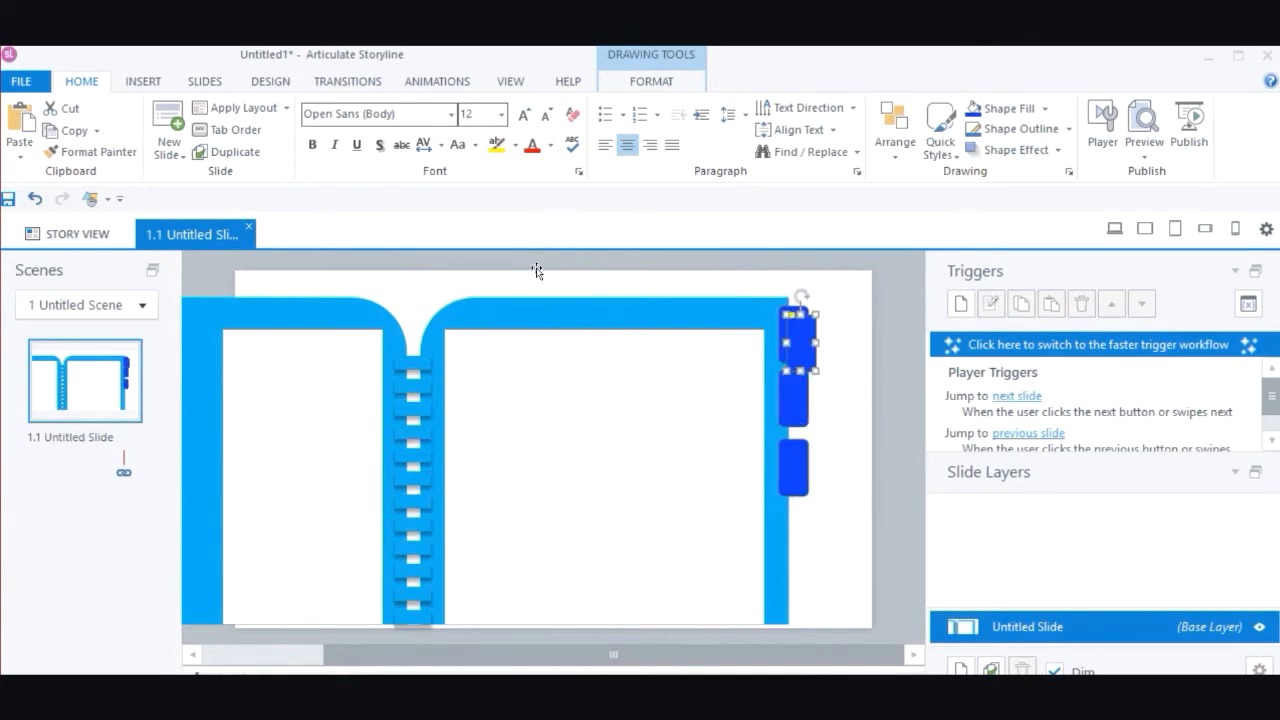
drag(800, 342, 800, 530)
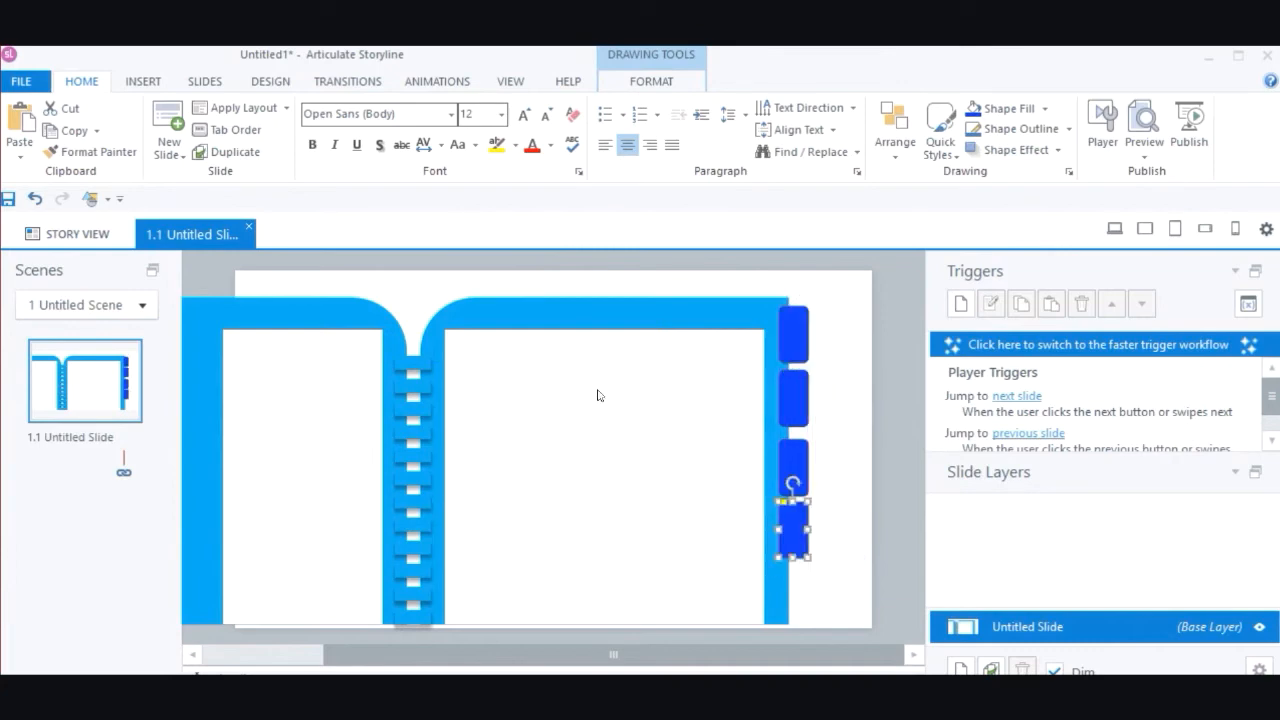
key(ctrl+v)
drag(797, 348, 795, 600)
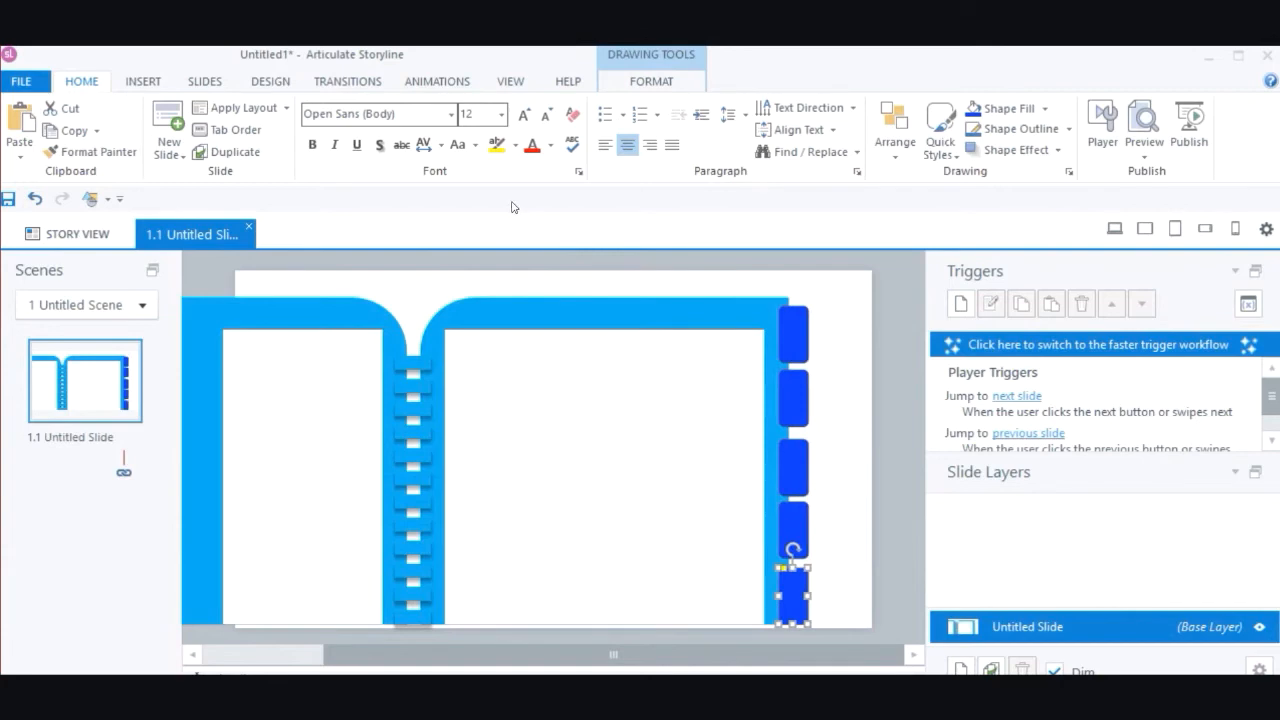
- Align the five blue tabs on their centers and distribute them vertically
mouse_move(751, 261)
mouse_down()
mouse_move(788, 318)
mouse_move(840, 494)
mouse_move(836, 644)
mouse_up()
click(895, 128)
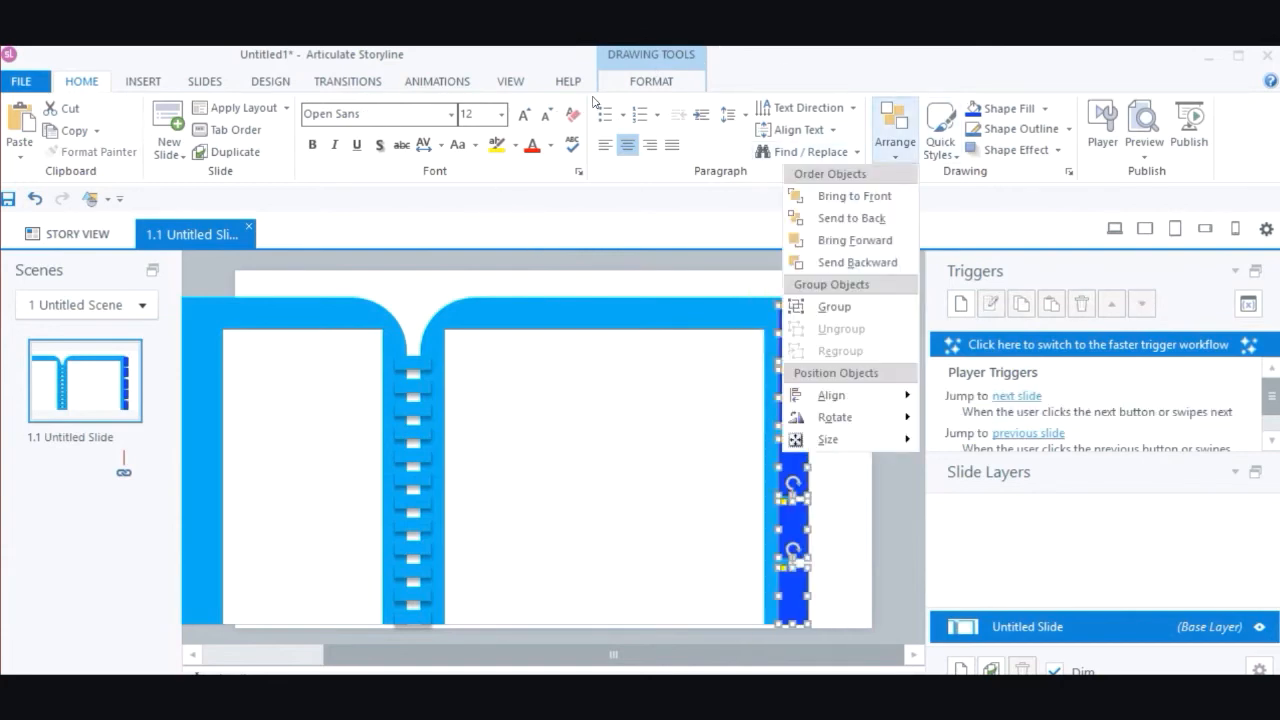
mouse_move(831, 395)
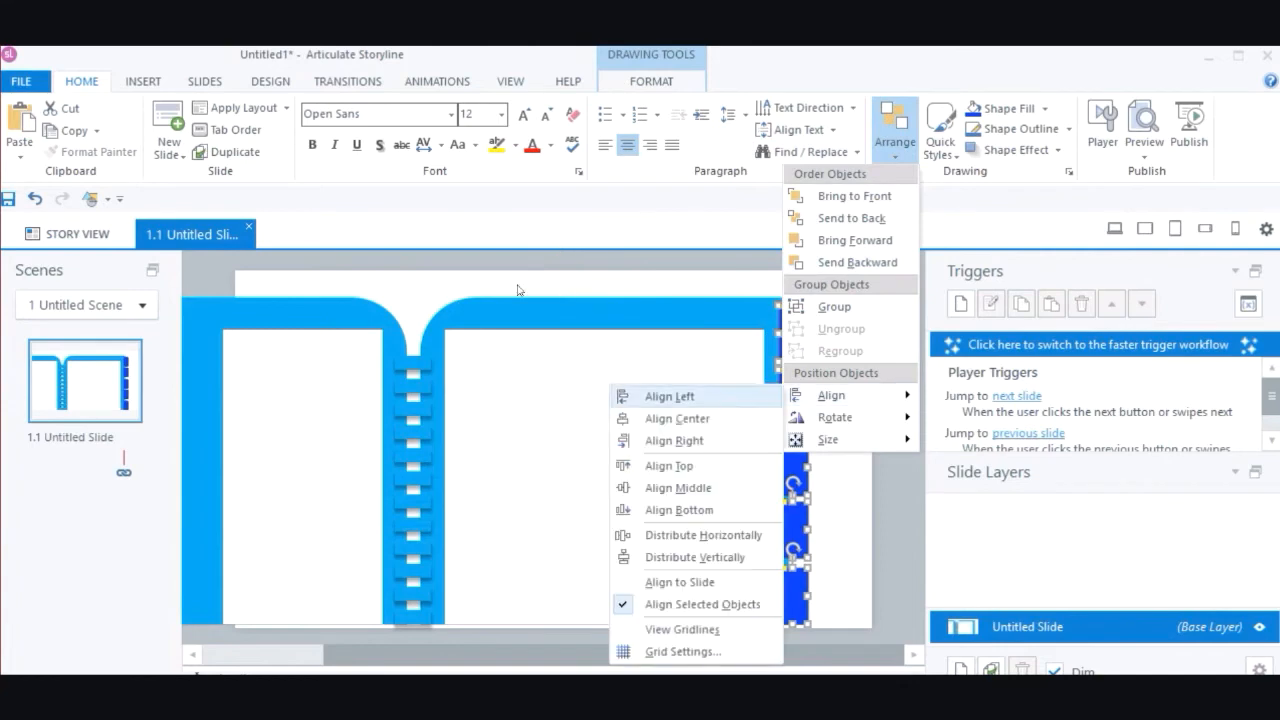
click(690, 419)
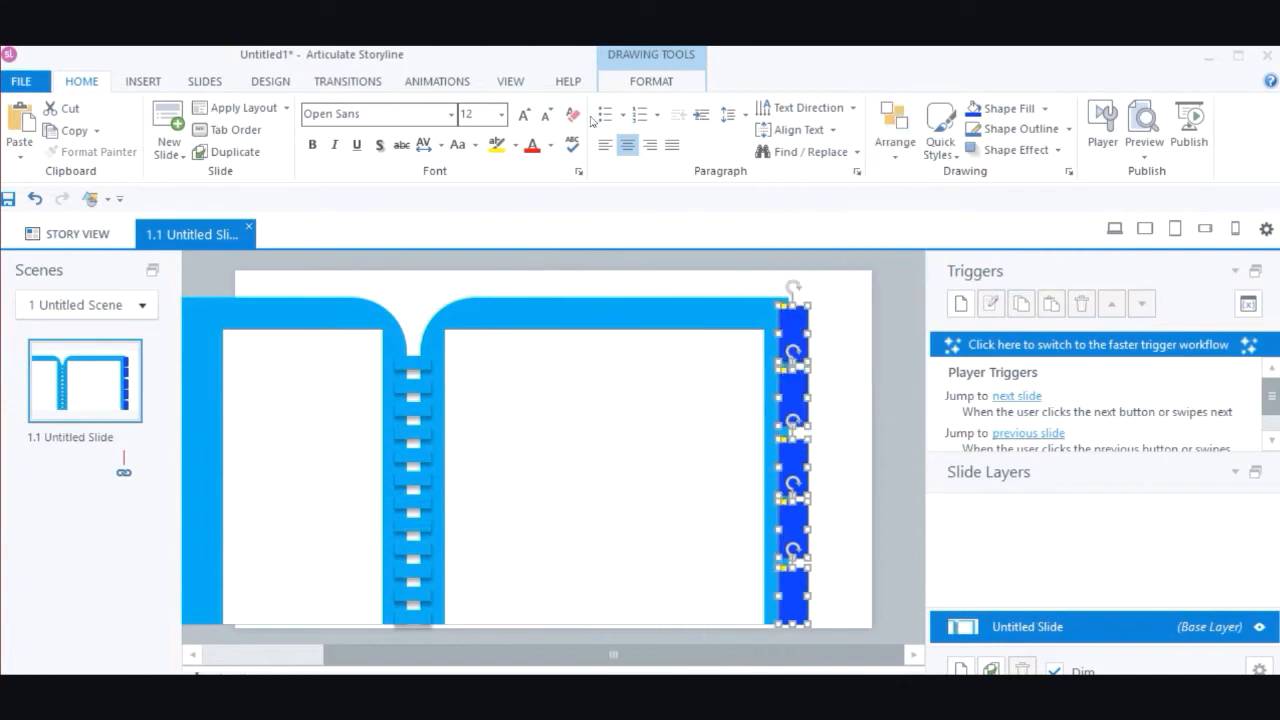
click(895, 136)
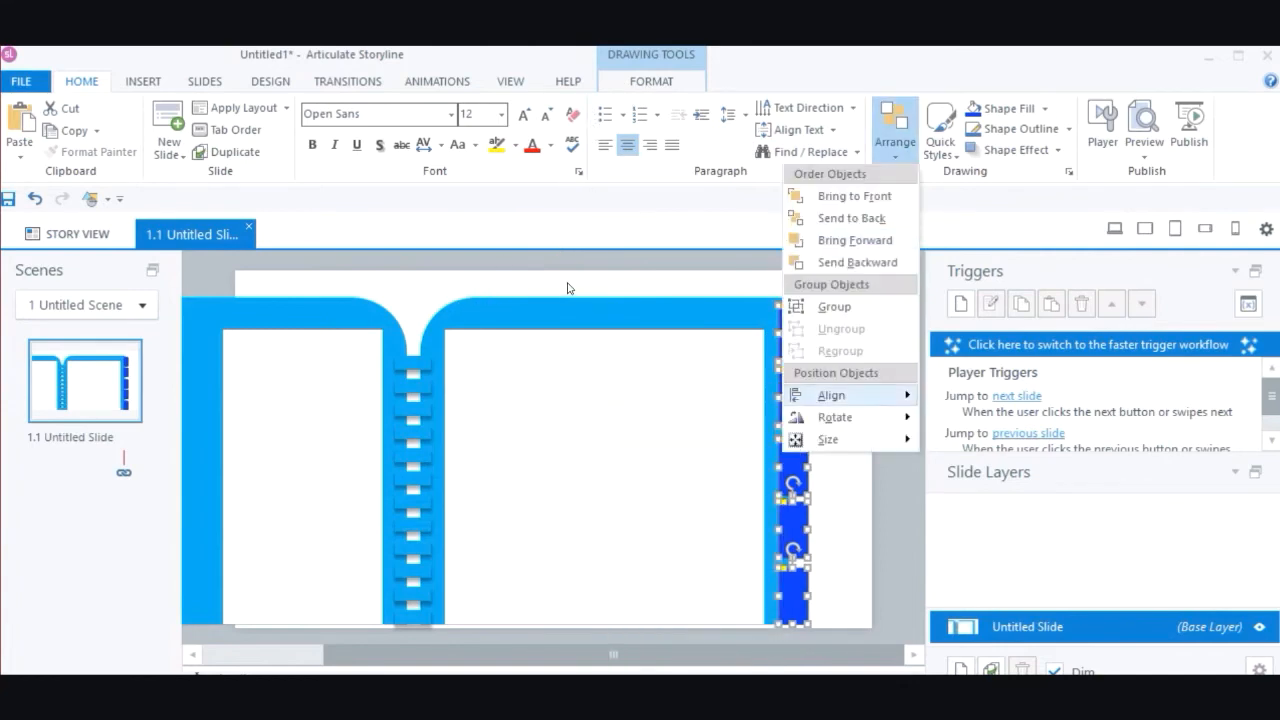
mouse_move(831, 395)
click(700, 556)
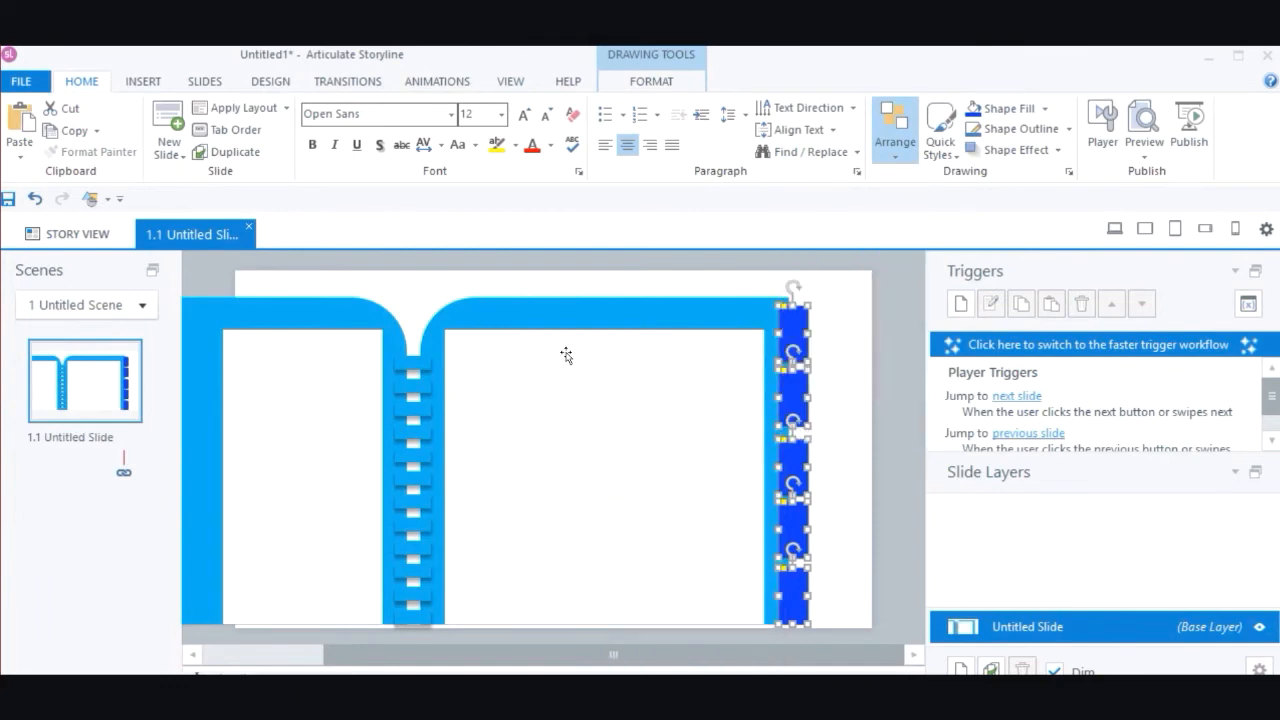
click(566, 355)
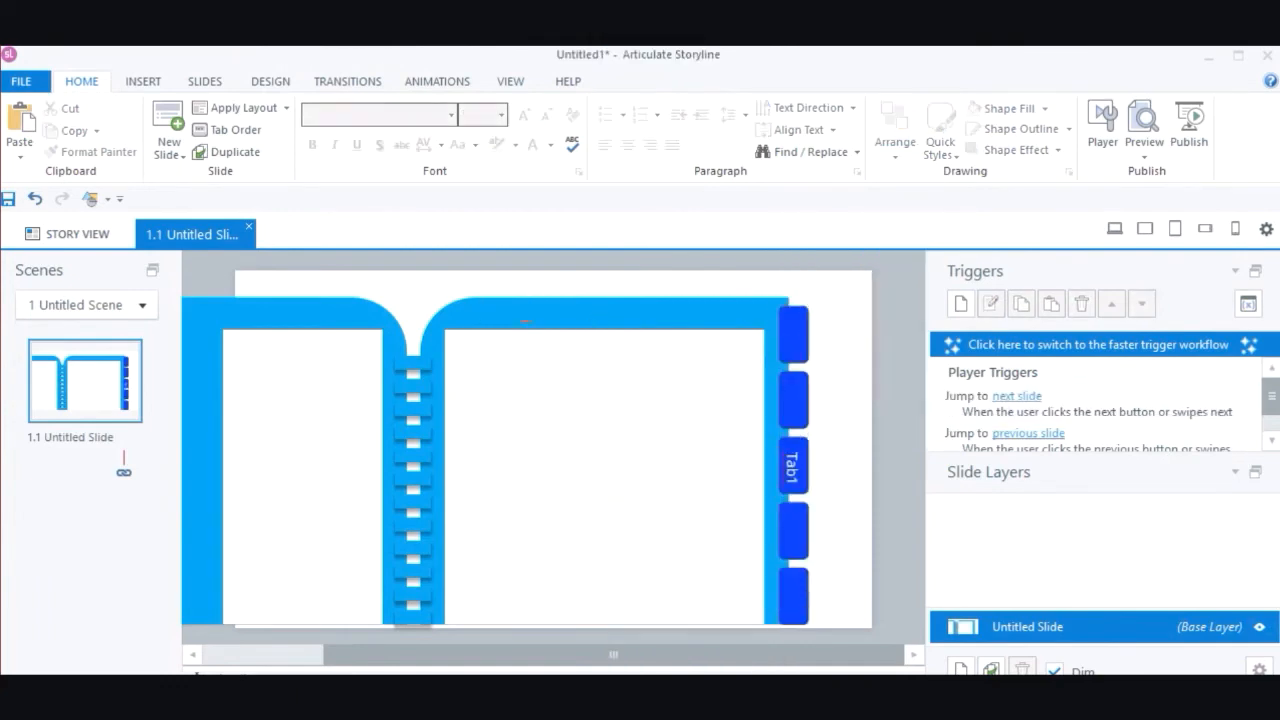
- Remove the Tab1 text from the middle tab
click(528, 320)
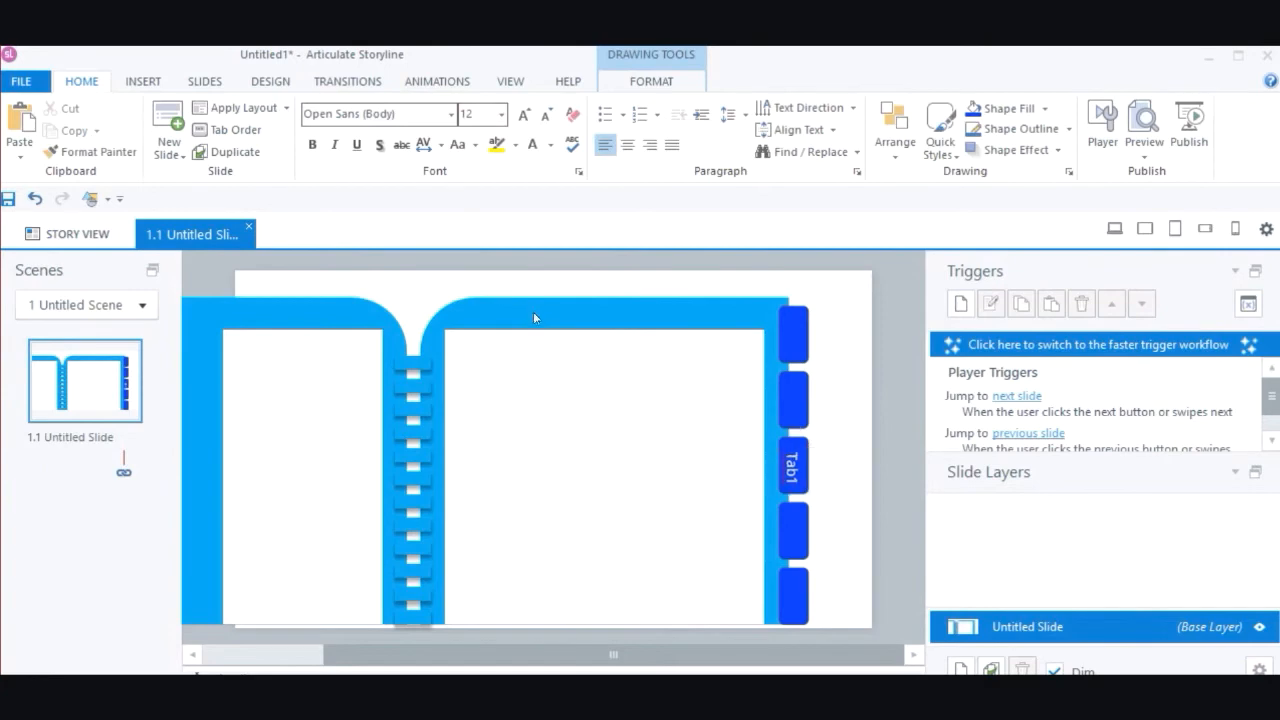
click(546, 268)
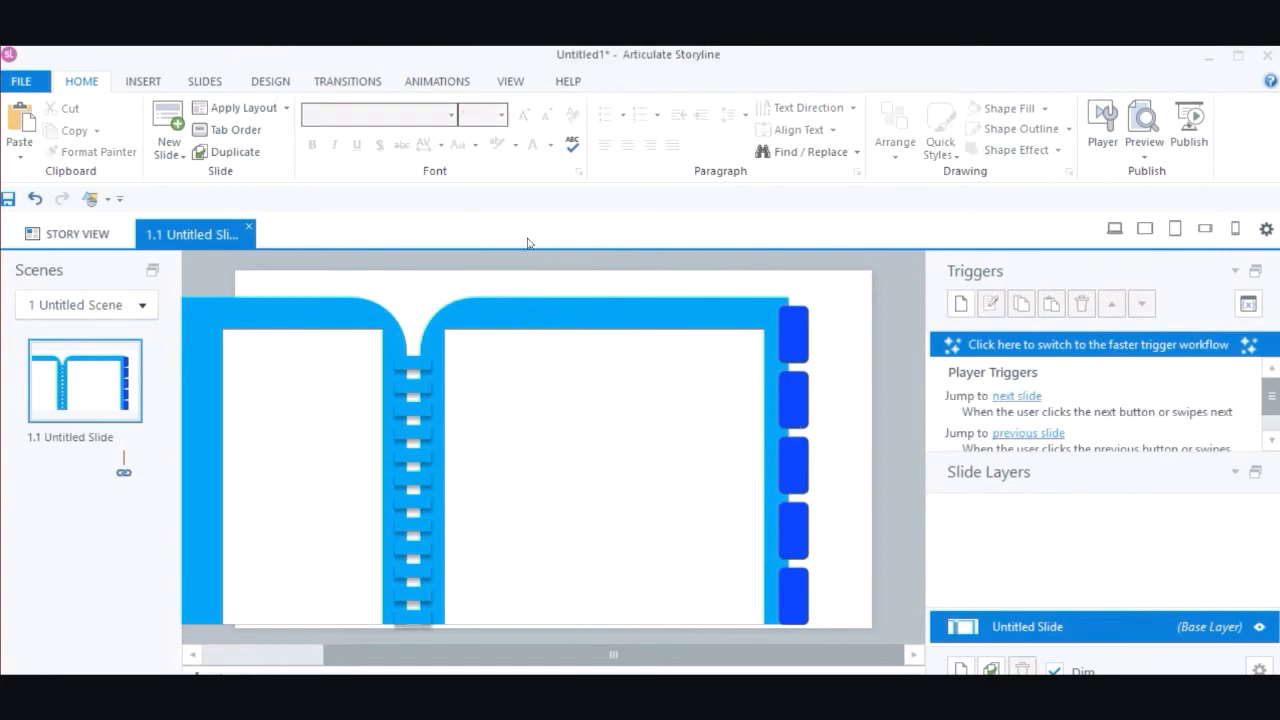
- Label the uppermost tab Tab1 and rotate its text 90°
click(555, 246)
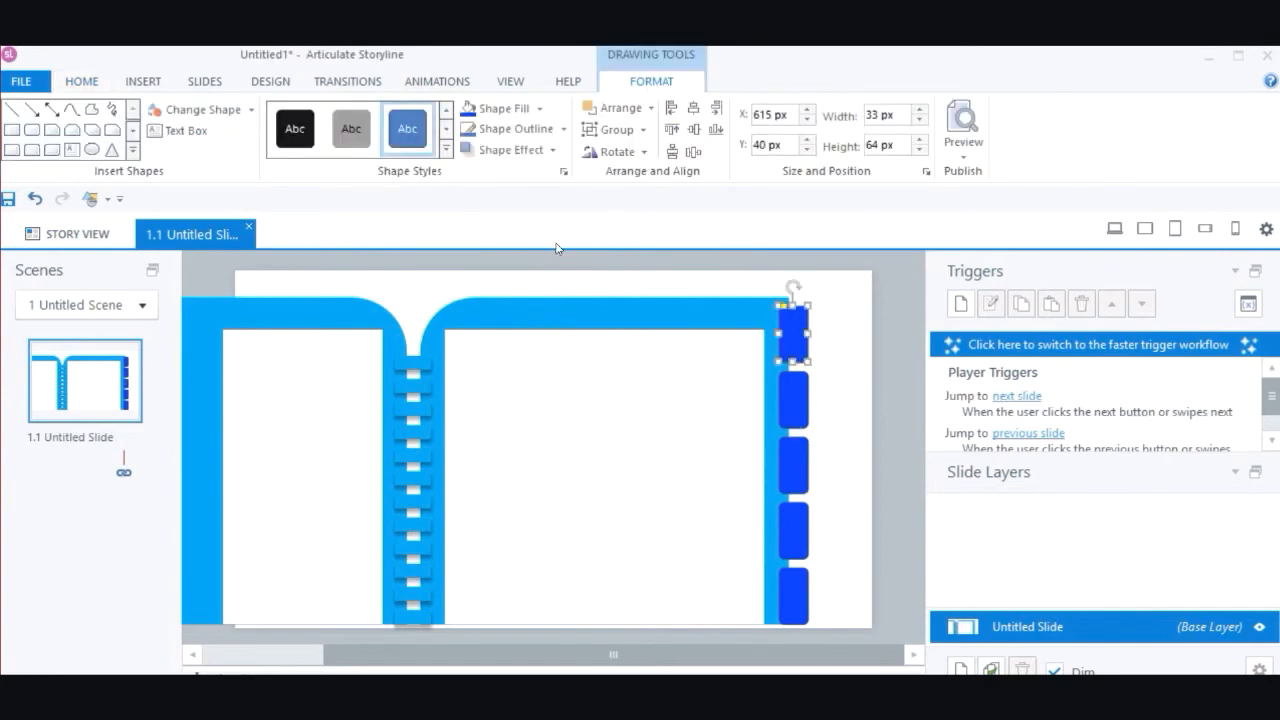
text(Tab)
click(62, 78)
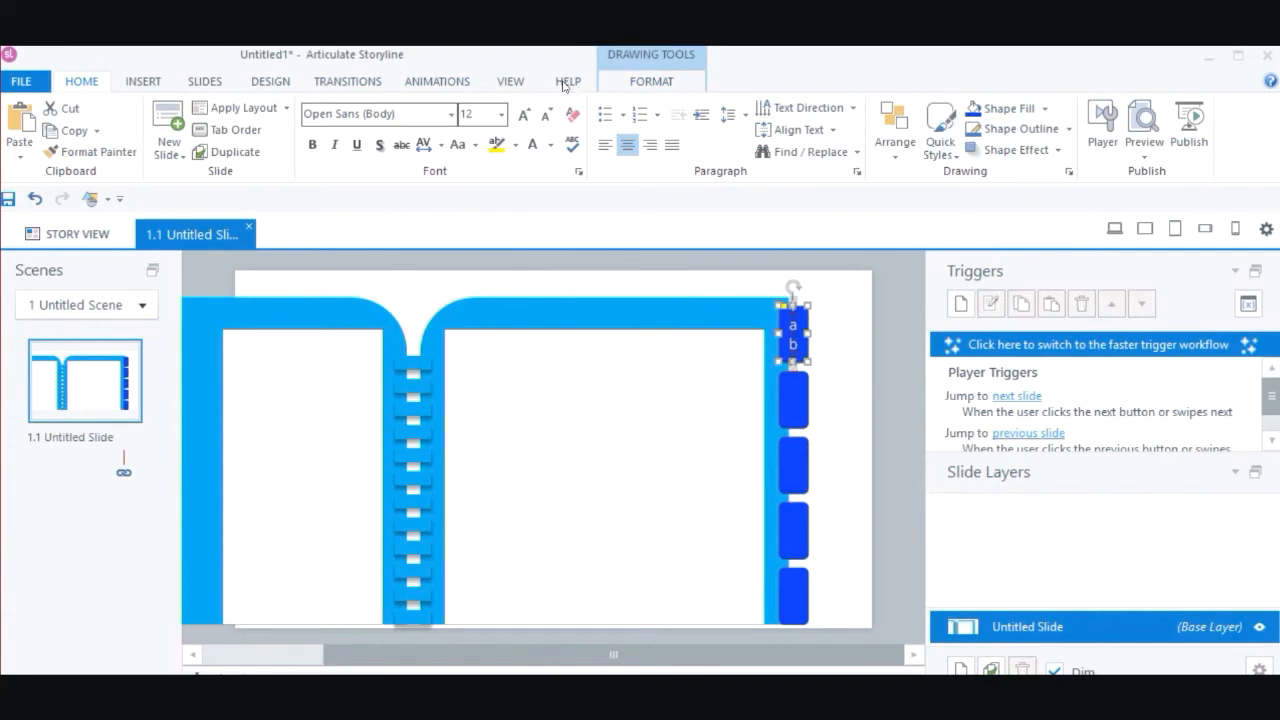
click(802, 108)
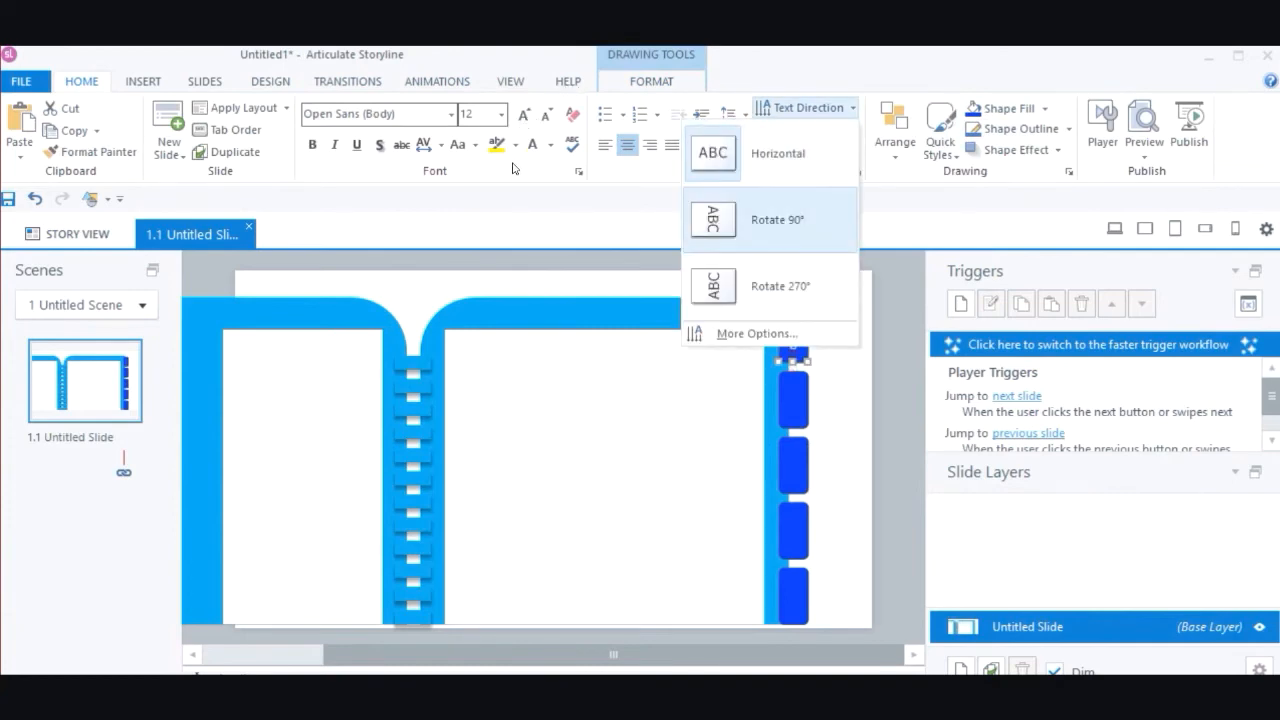
click(777, 219)
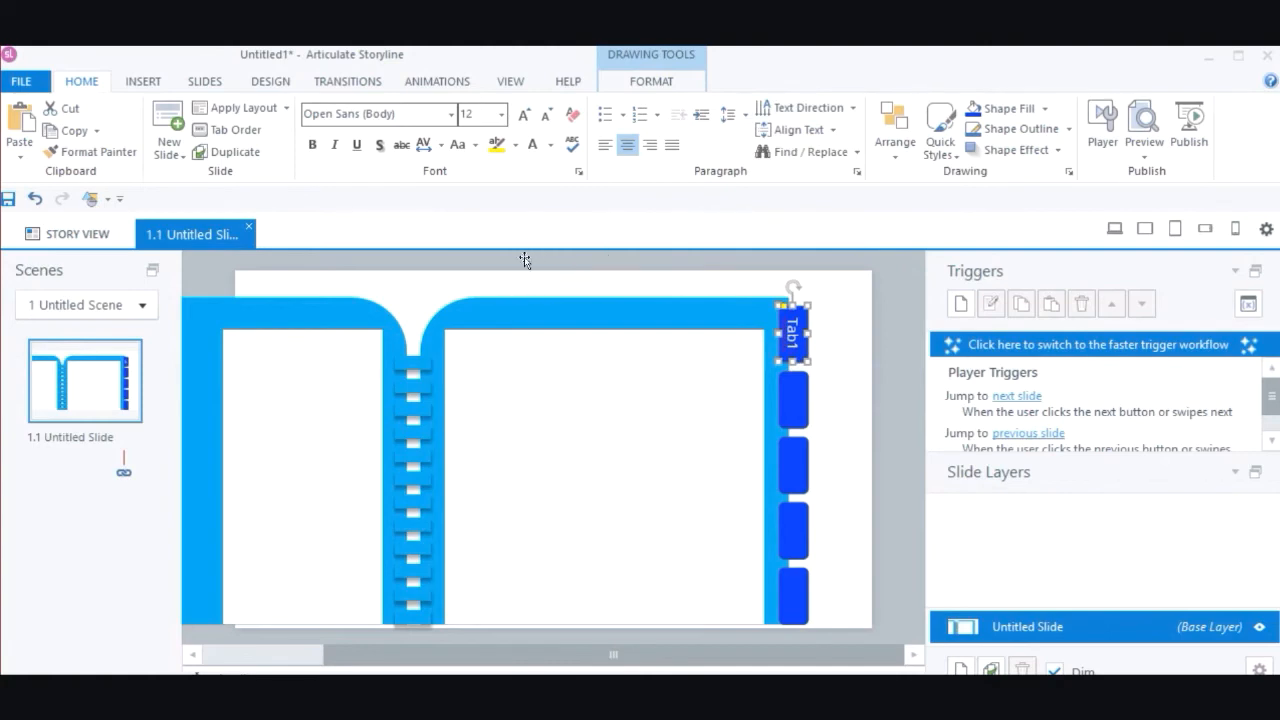
- Undo the last three changes
key(ctrl+z)
key(ctrl+z)
key(ctrl+z)
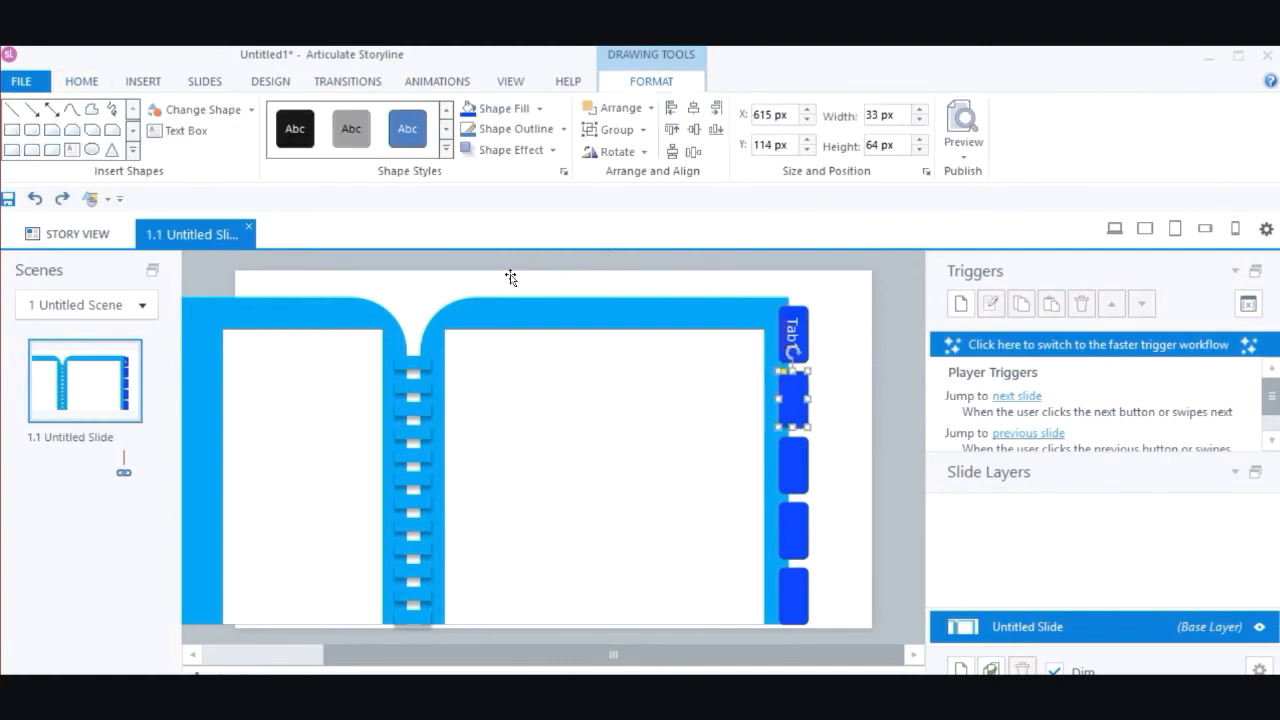
- Label the remaining four tabs Tab2, Tab3, Tab4 and Tab5 from top to bottom
text(Tab2)
key(Tab)
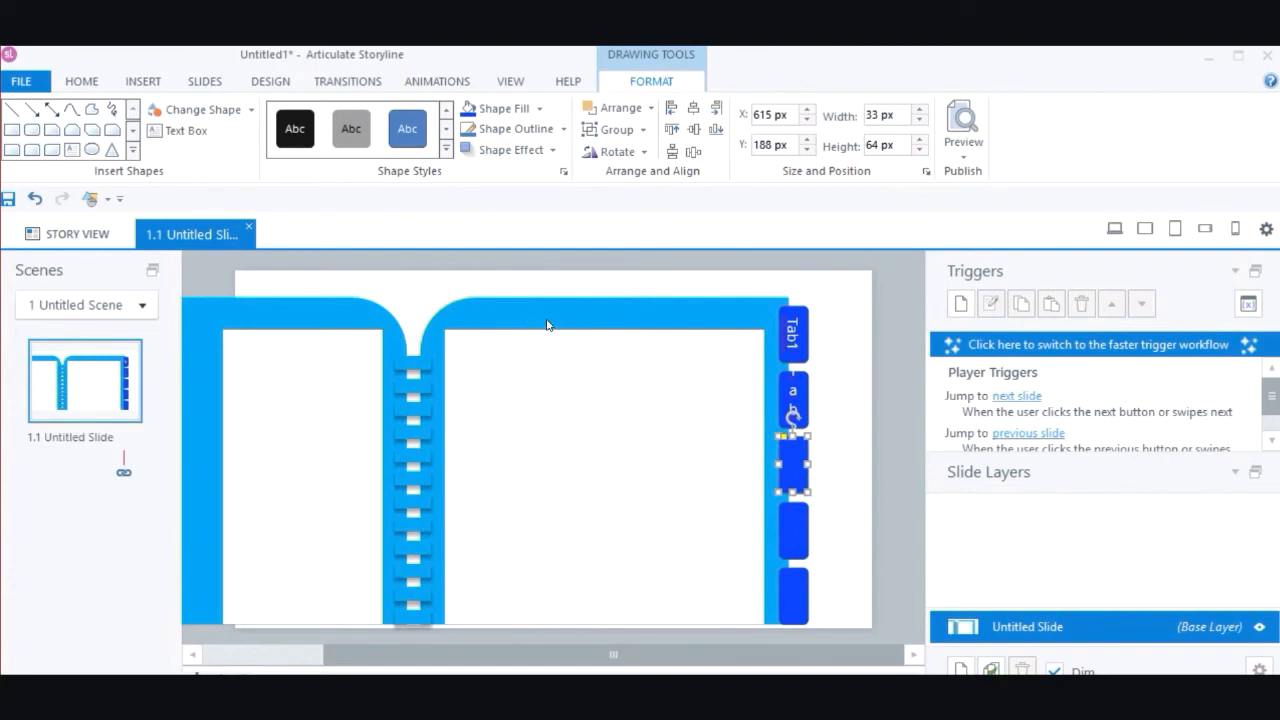
text(ab)
key(Tab)
text(ab)
key(Tab)
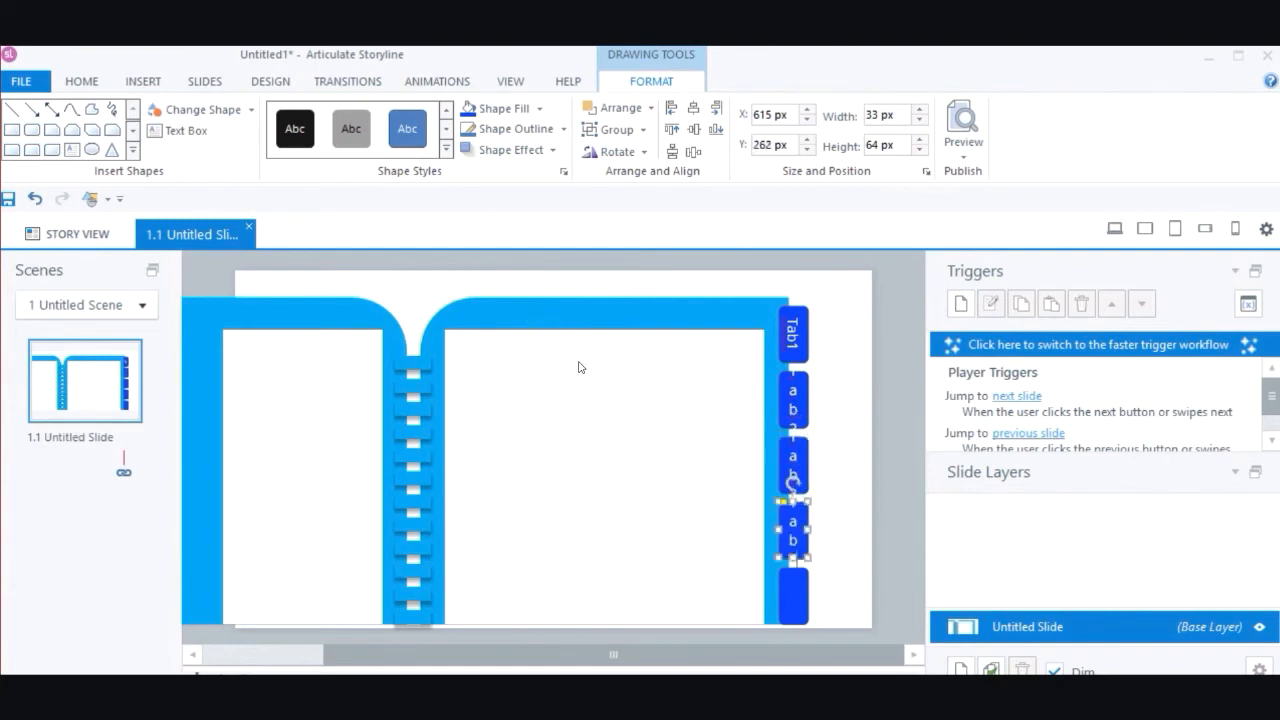
text(ab)
- Rotate the text of the Tab5, Tab4, Tab3 and Tab2 shapes 90° to match the first tab
click(82, 81)
click(806, 108)
click(775, 192)
click(793, 528)
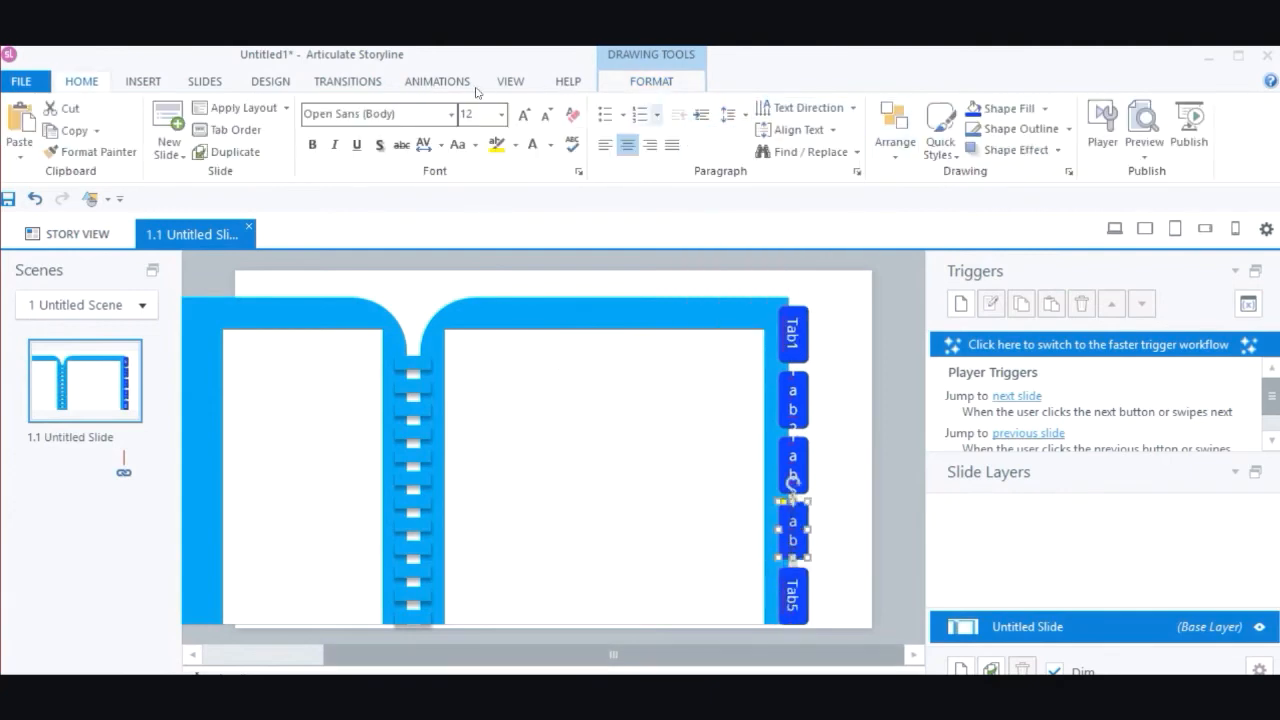
click(806, 108)
click(775, 192)
click(793, 464)
click(806, 108)
click(775, 192)
click(793, 400)
click(806, 108)
click(775, 192)
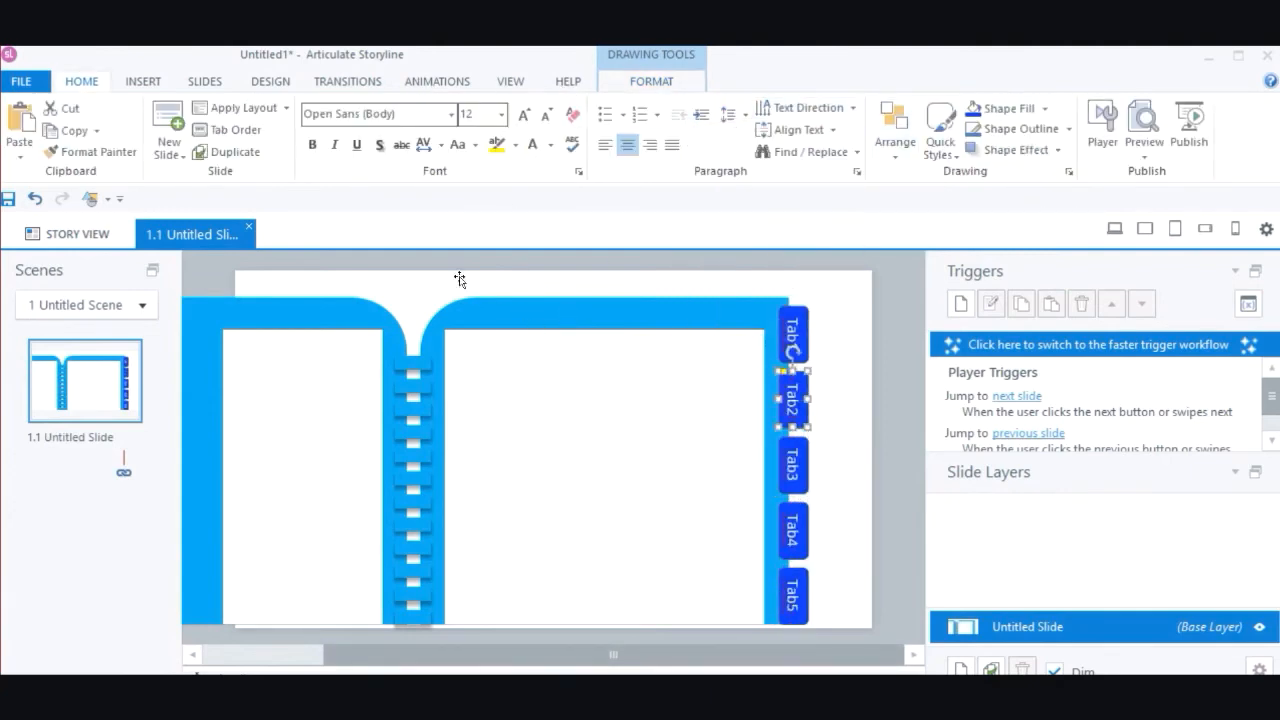
click(665, 375)
- Add a text box reading TAB ONE above the right-hand page, near the spine
click(455, 287)
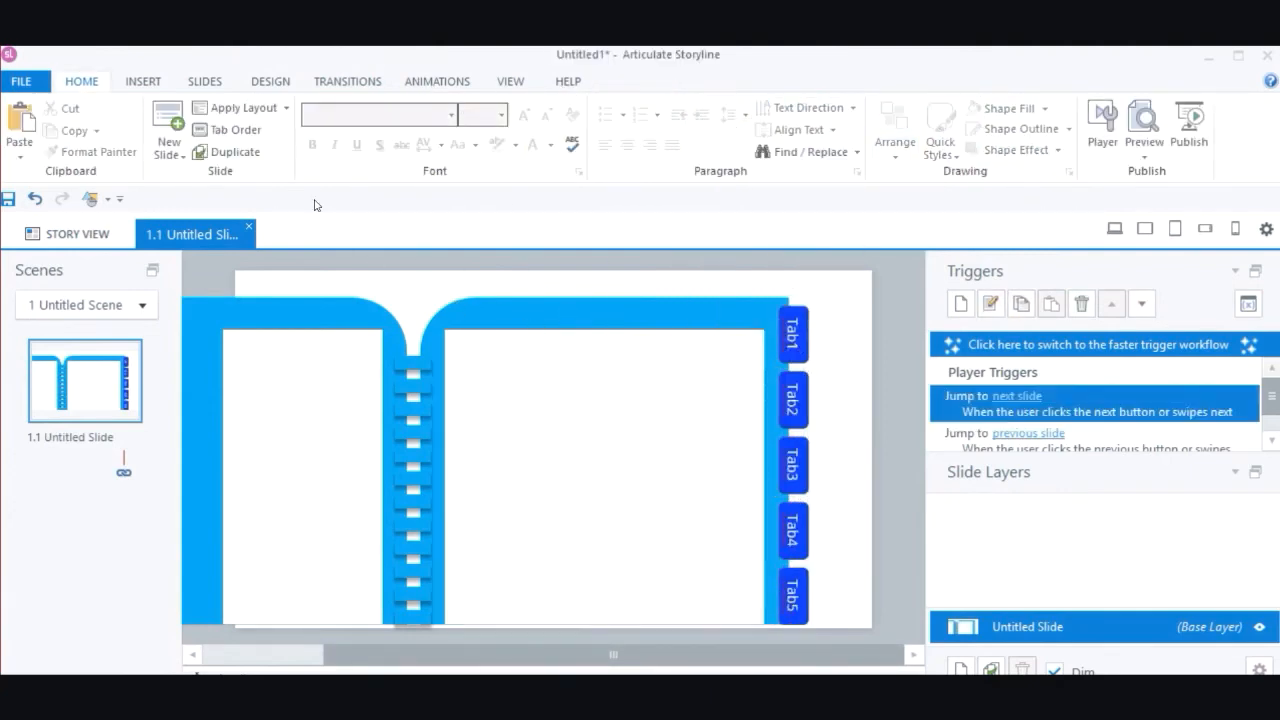
double_click(472, 280)
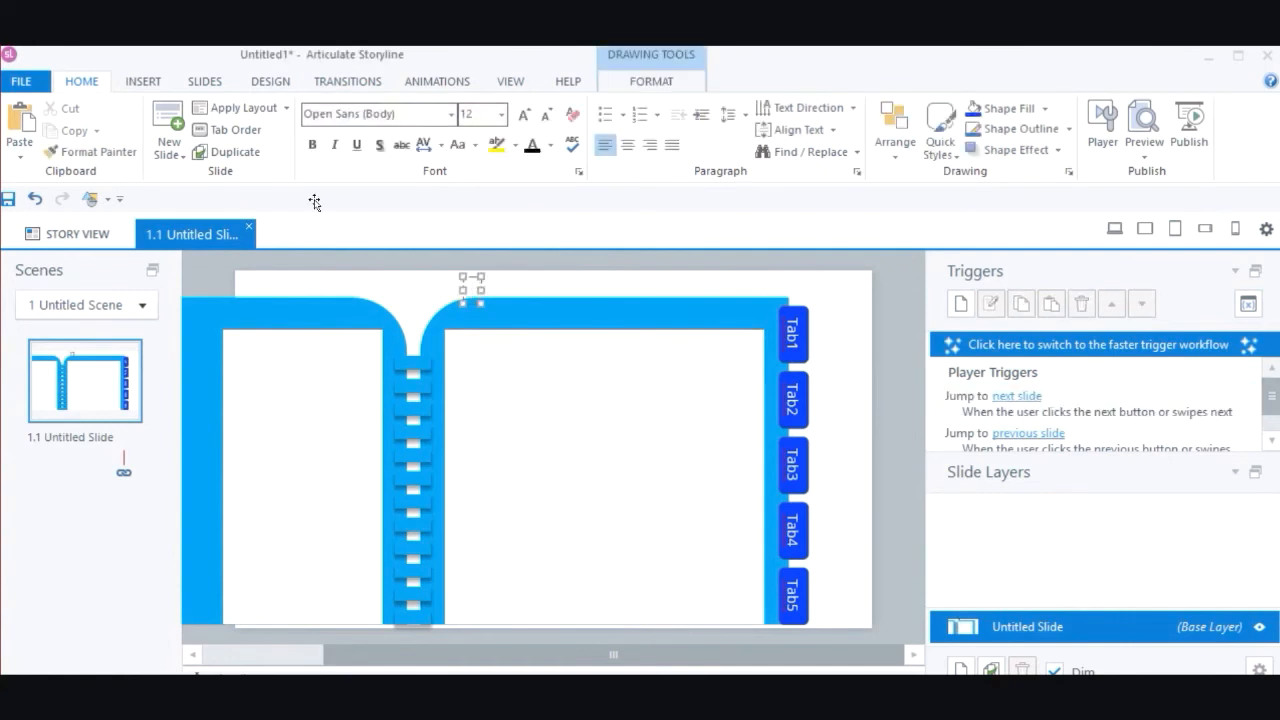
text(Ta)
key(BackSpace)
text(AB O)
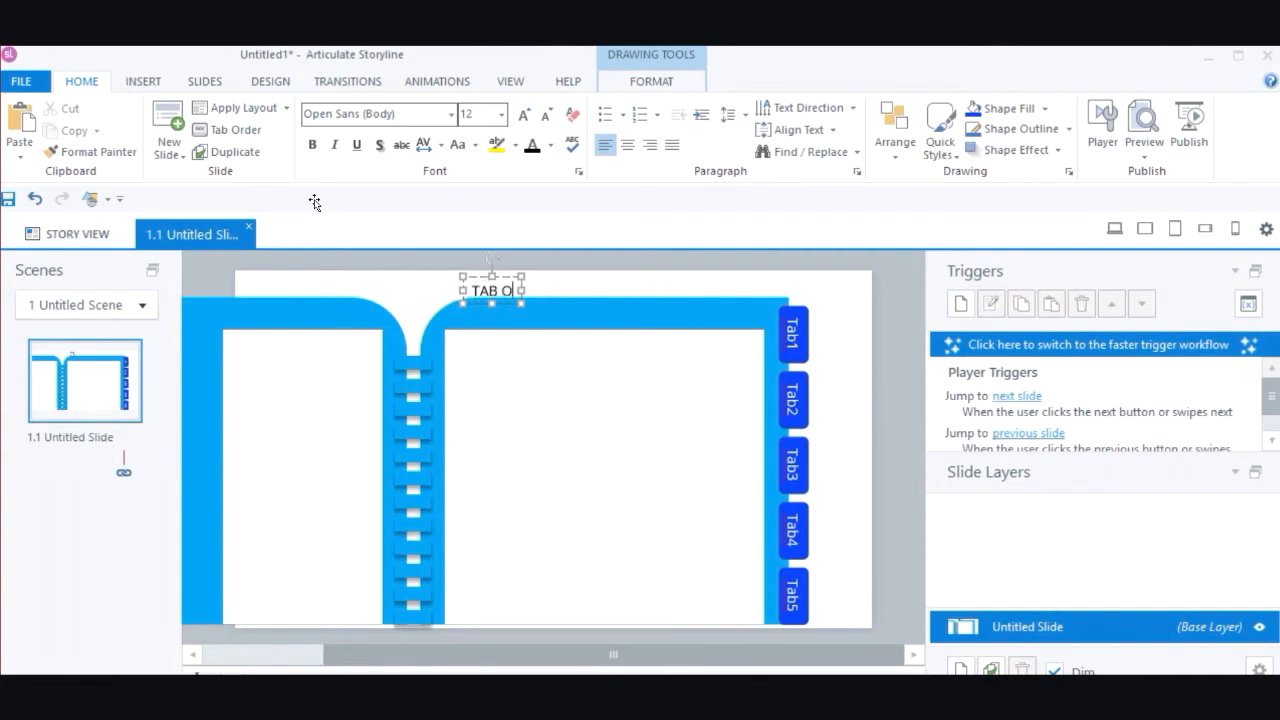
text(NE)
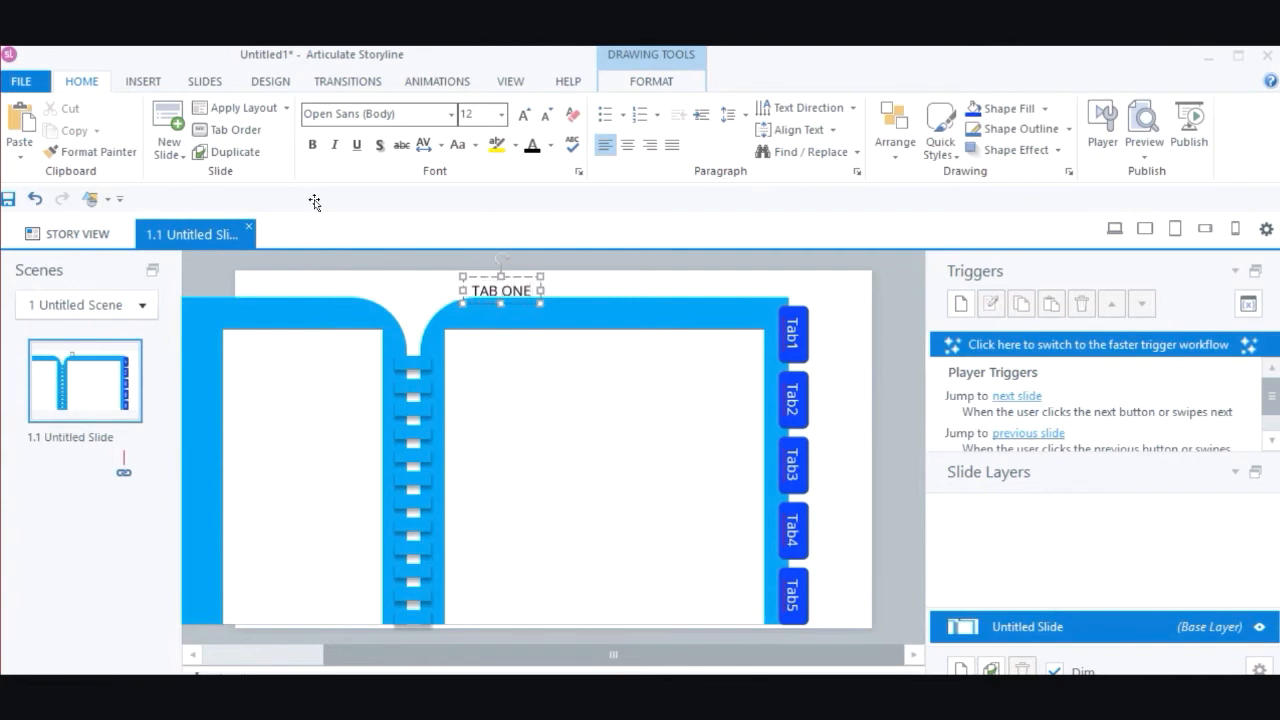
- Make the TAB ONE text bold and set its font to Open Sans (Headings)
key(ctrl+a)
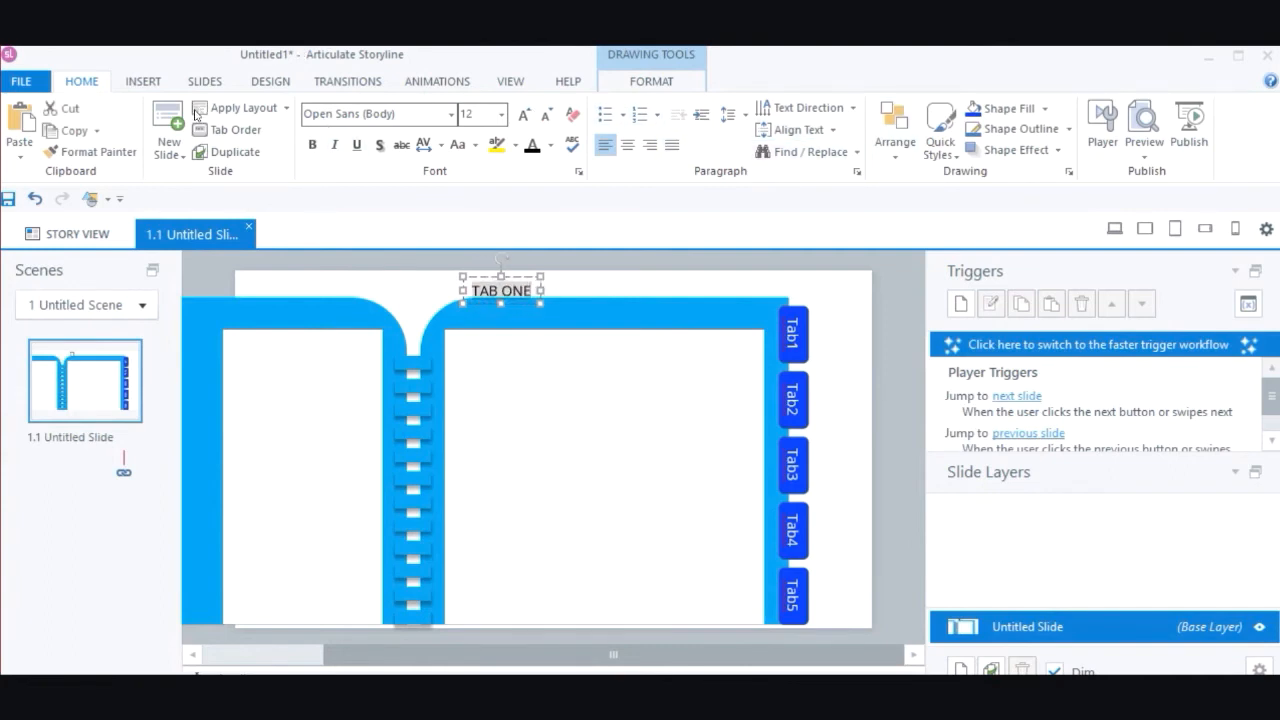
click(312, 145)
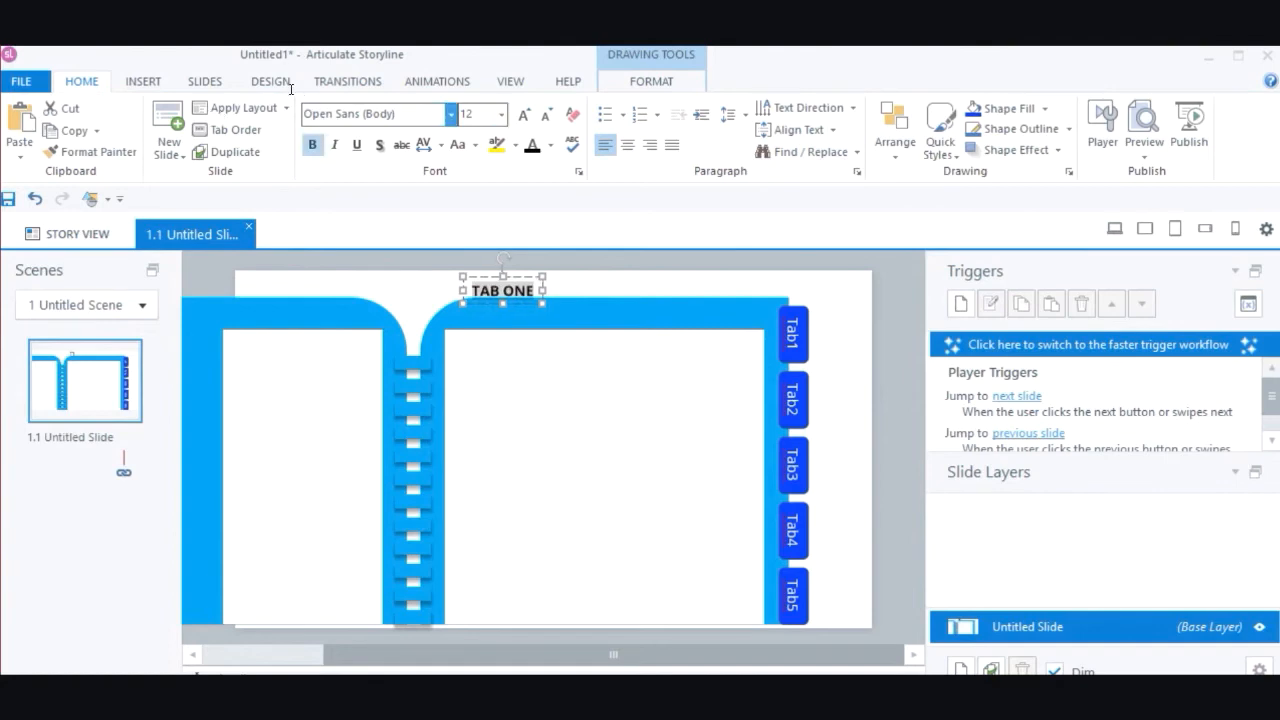
click(451, 114)
click(350, 160)
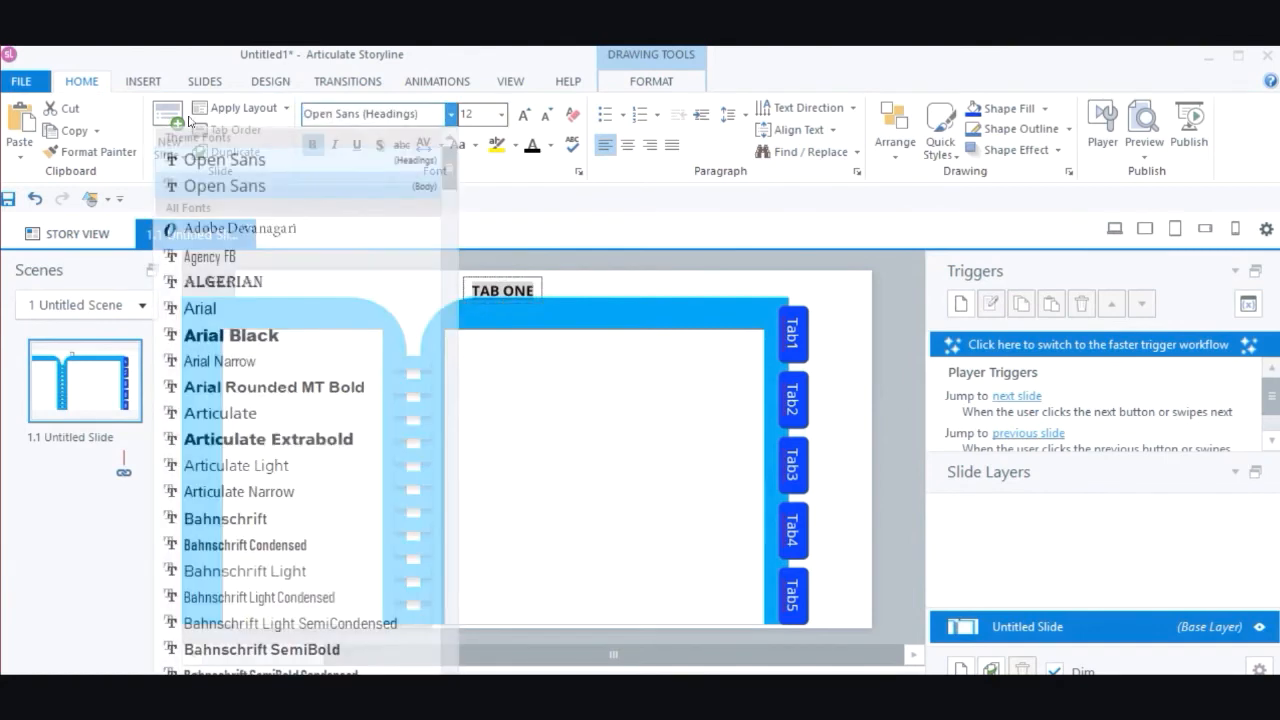